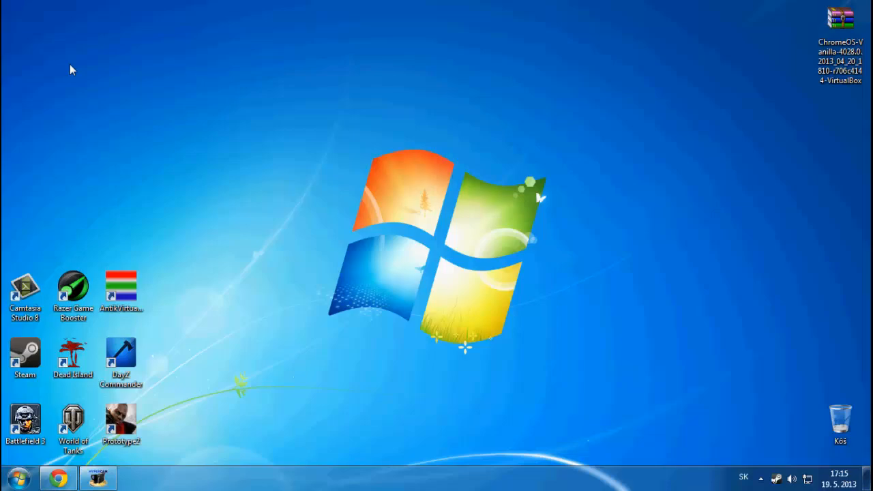
Start downloading the VirtualBox 4.2.12 installer for Windows hosts from virtualbox.org, then close that tab
{"action": "left_click", "coordinate": [59, 478]}
{"action": "left_click", "coordinate": [61, 7]}
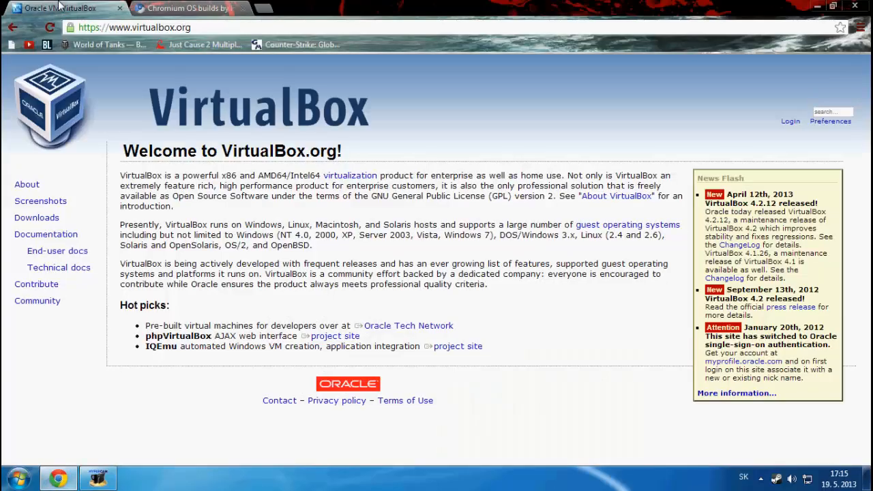
{"action": "left_click", "coordinate": [191, 28]}
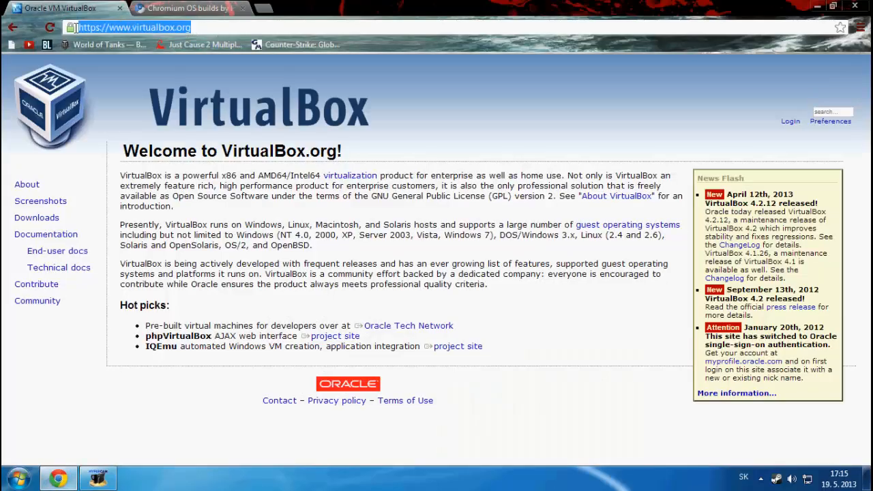
{"action": "left_click_drag", "start_coordinate": [192, 28], "coordinate": [231, 24]}
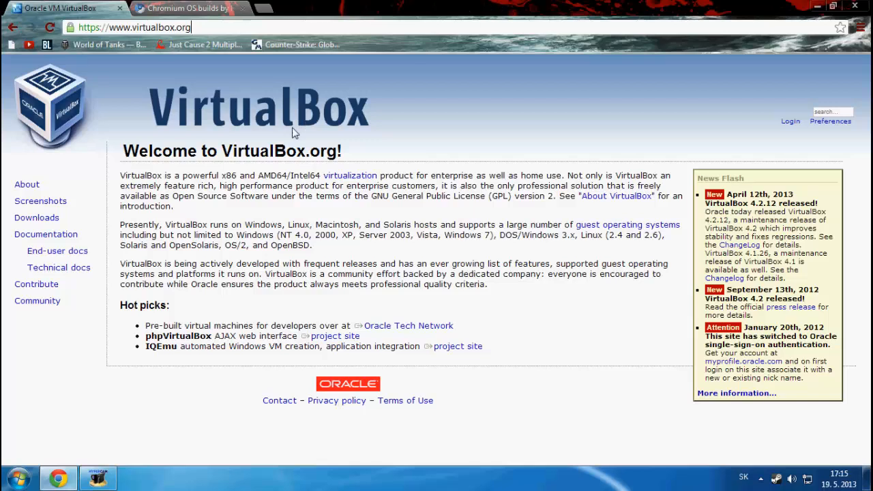
{"action": "left_click", "coordinate": [39, 218]}
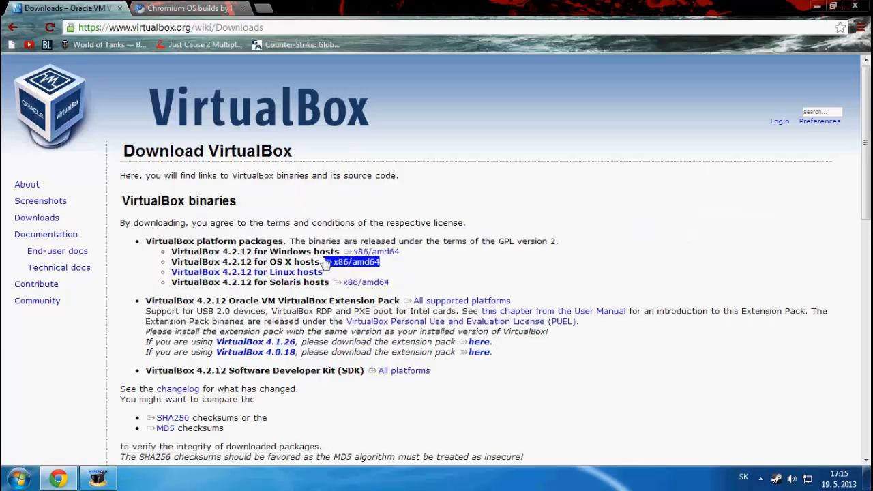
{"action": "left_click", "coordinate": [371, 251]}
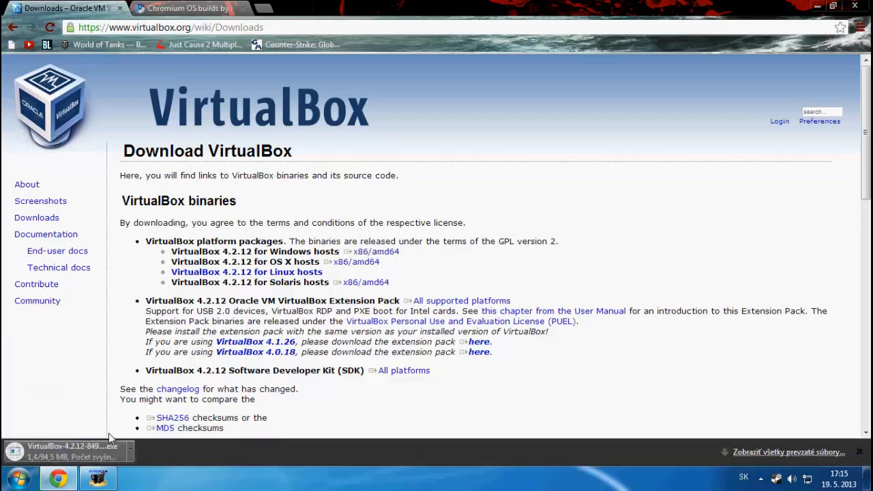
{"action": "left_click", "coordinate": [121, 8]}
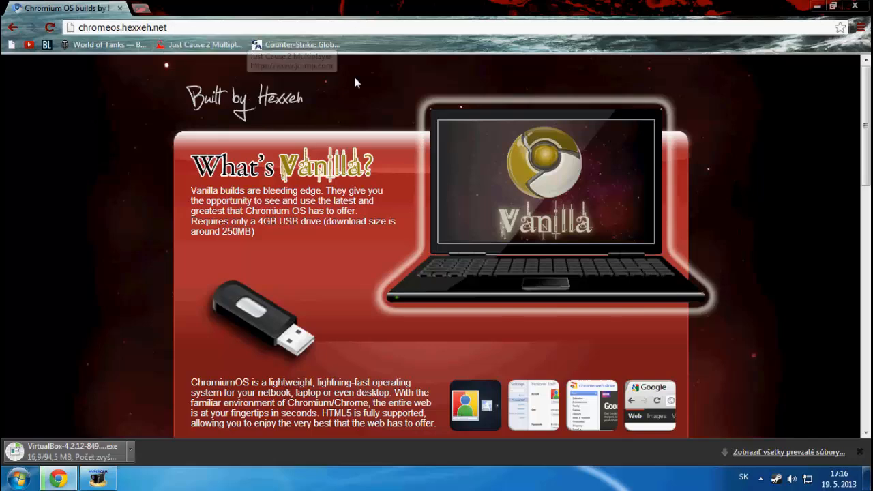
Start downloading the Chromium OS Build 4028 VirtualBox image after accepting the download warnings
{"action": "scroll", "coordinate": [394, 96], "scroll_direction": "down", "scroll_amount": 2}
{"action": "scroll", "coordinate": [390, 98], "scroll_direction": "down", "scroll_amount": 4}
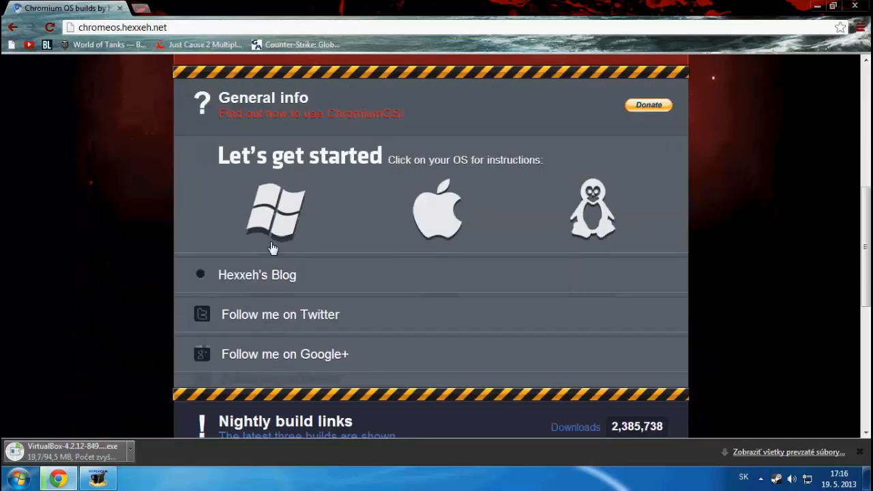
{"action": "scroll", "coordinate": [328, 207], "scroll_direction": "down", "scroll_amount": 6}
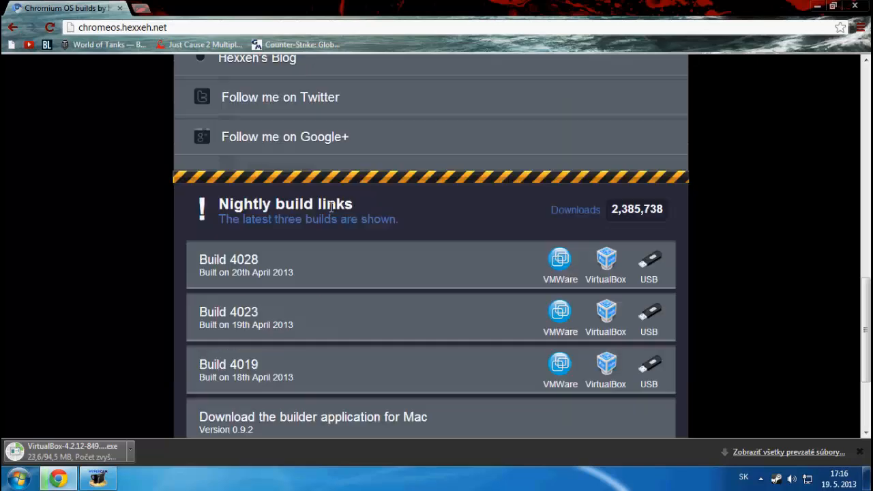
{"action": "scroll", "coordinate": [330, 208], "scroll_direction": "down", "scroll_amount": 1}
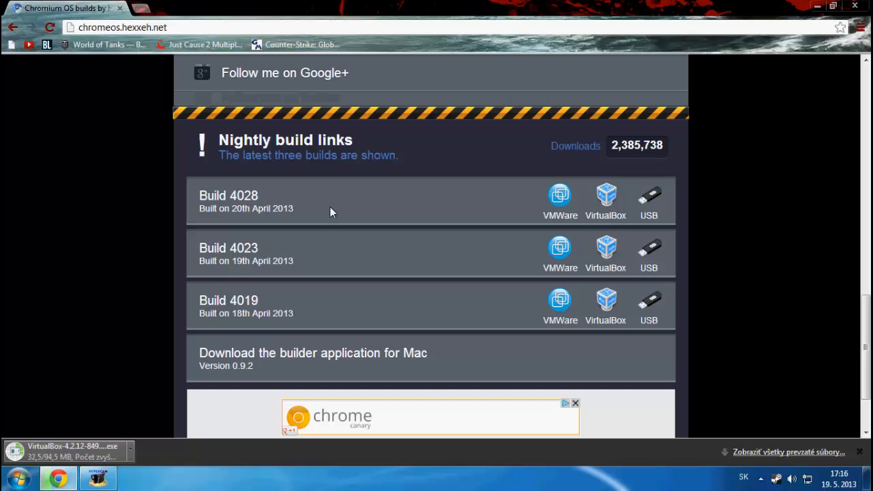
{"action": "left_click", "coordinate": [605, 203]}
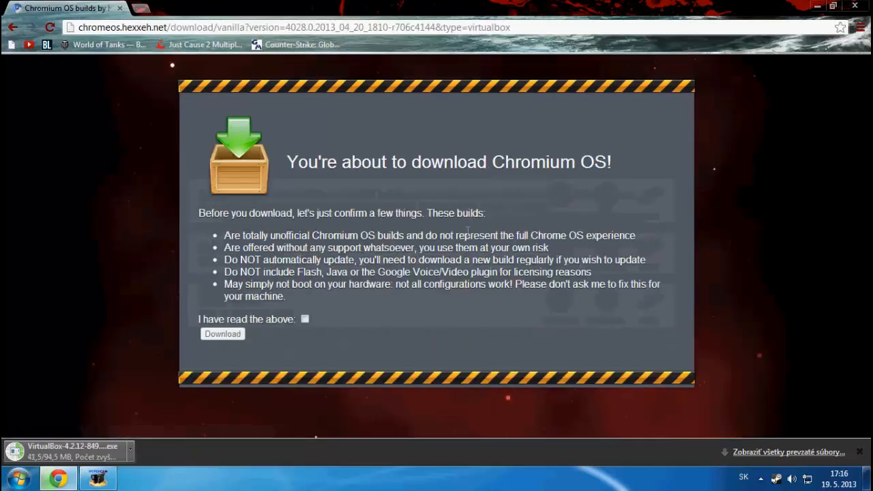
{"action": "left_click", "coordinate": [305, 319]}
{"action": "left_click", "coordinate": [222, 333]}
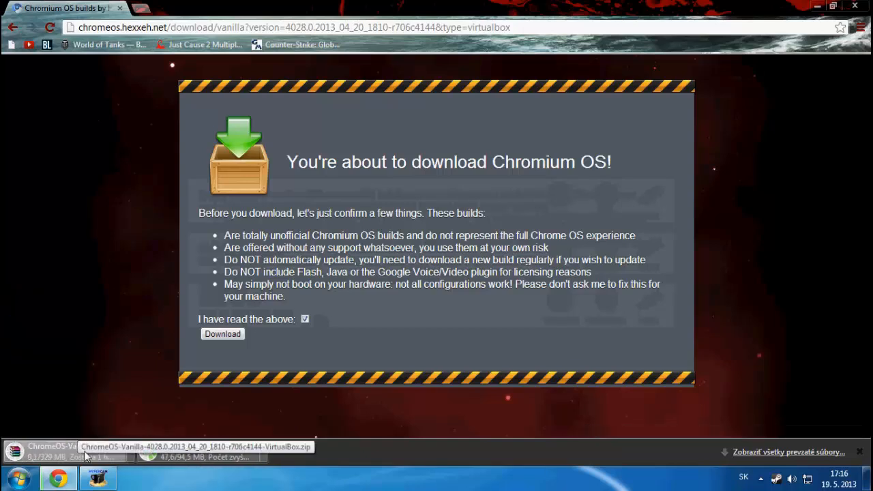
Cancel the Chromium OS download and minimise Chrome to the desktop
{"action": "left_click", "coordinate": [130, 452]}
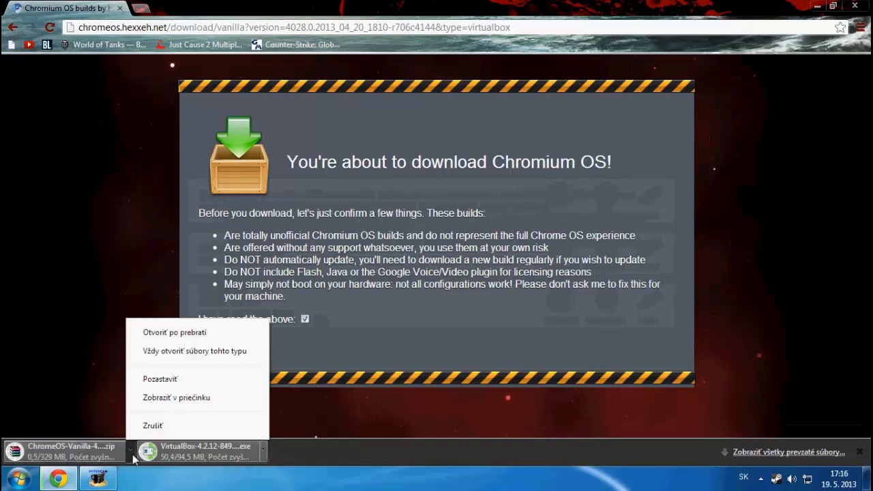
{"action": "left_click", "coordinate": [161, 424]}
{"action": "left_click", "coordinate": [817, 6]}
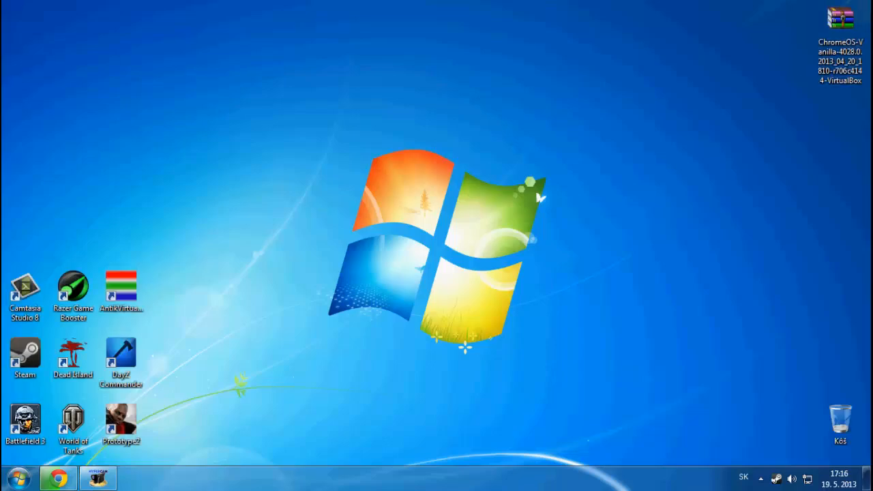
Place the Oracle VM VirtualBox shortcut beside the ChromeOS-Vanilla archive at the desktop's top right
{"action": "mouse_move", "coordinate": [839, 20]}
{"action": "left_mouse_down"}
{"action": "mouse_move", "coordinate": [684, 65]}
{"action": "mouse_move", "coordinate": [839, 19]}
{"action": "left_mouse_up"}
{"action": "left_click", "coordinate": [59, 478]}
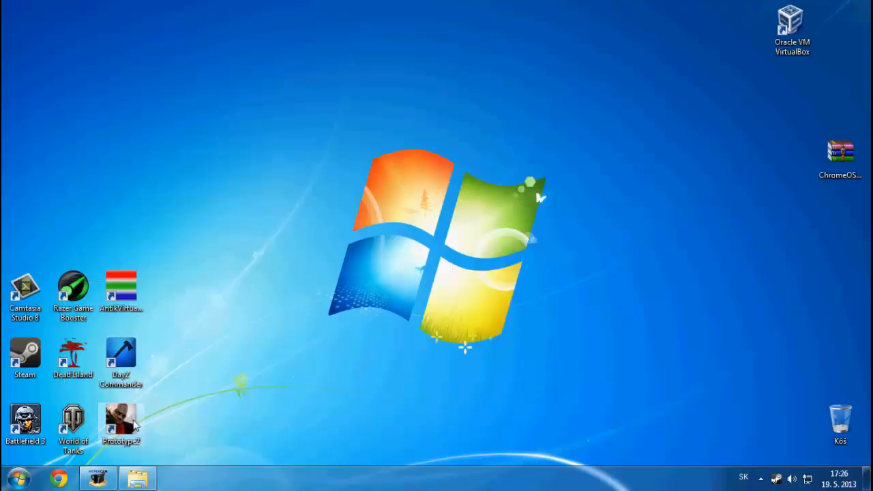
{"action": "left_click_drag", "start_coordinate": [1, 1], "coordinate": [128, 175]}
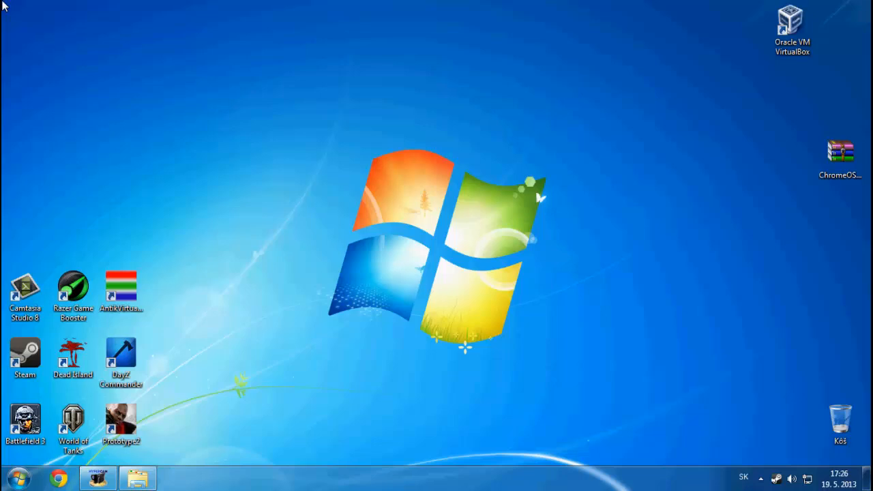
{"action": "left_click", "coordinate": [789, 21]}
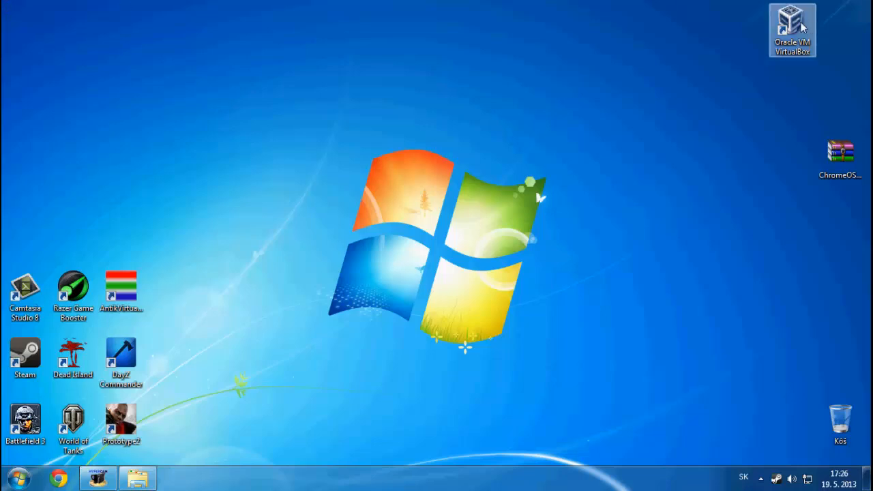
{"action": "left_click_drag", "start_coordinate": [790, 22], "coordinate": [696, 87]}
{"action": "left_click_drag", "start_coordinate": [864, 175], "coordinate": [784, 92]}
Extract the ChromeOS-Vanilla-4028 archive here and move the extracted disk file to the top-right corner
{"action": "right_click", "coordinate": [783, 85]}
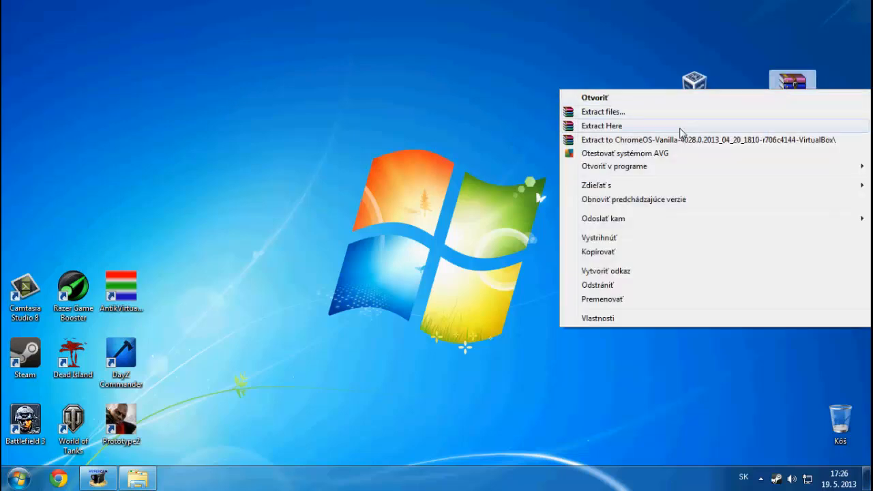
{"action": "left_click", "coordinate": [680, 129]}
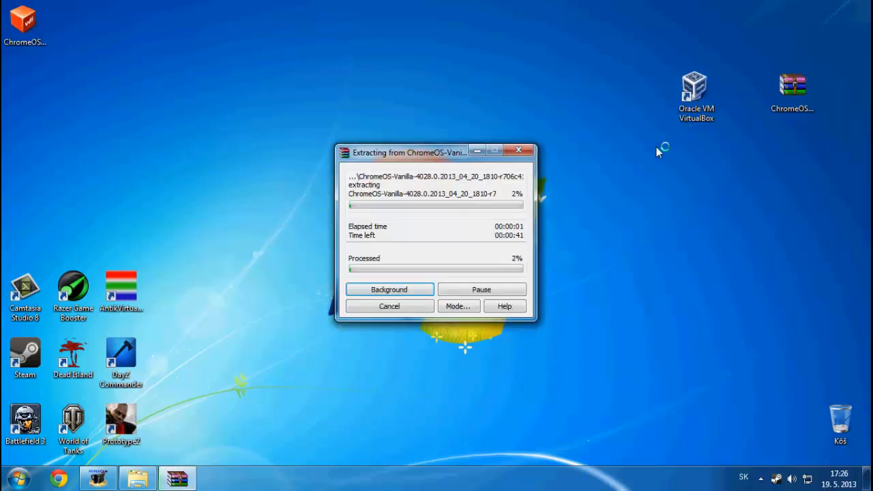
{"action": "left_click_drag", "start_coordinate": [26, 26], "coordinate": [845, 28]}
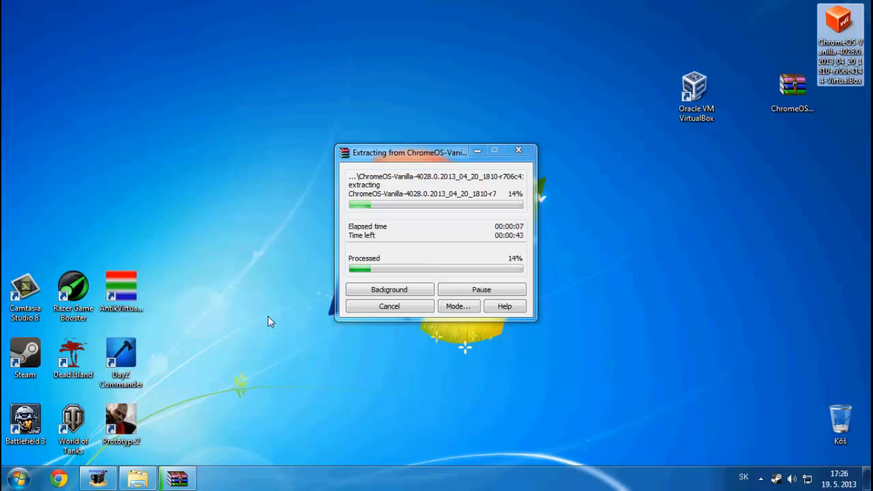
Check the screen recorder's hotkey settings and close the Videos folder window
{"action": "left_click", "coordinate": [107, 480]}
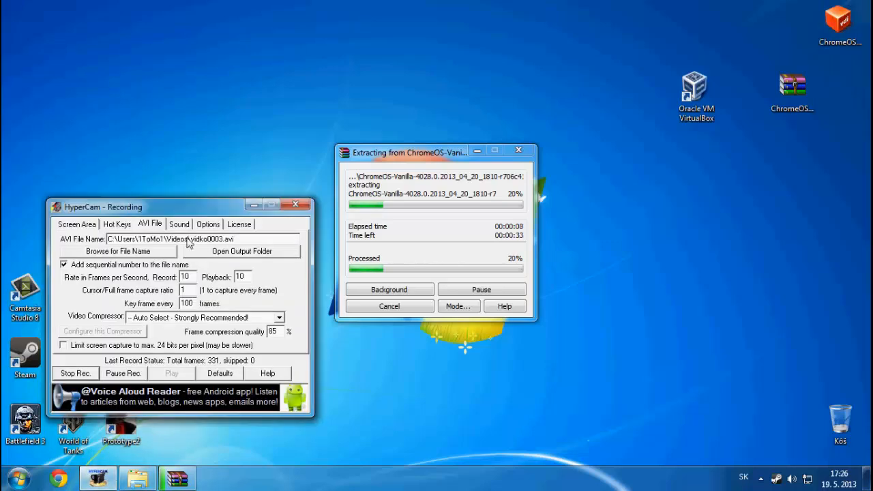
{"action": "left_click", "coordinate": [119, 225]}
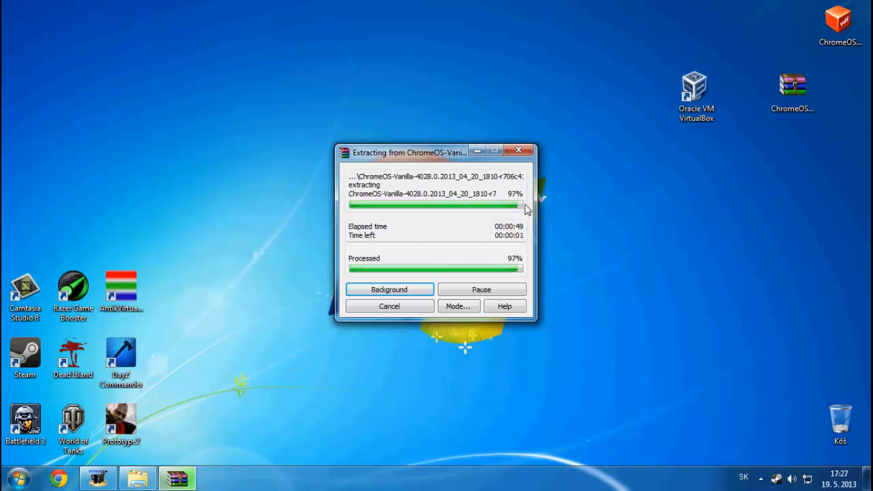
{"action": "left_click", "coordinate": [139, 478]}
{"action": "left_click", "coordinate": [558, 120]}
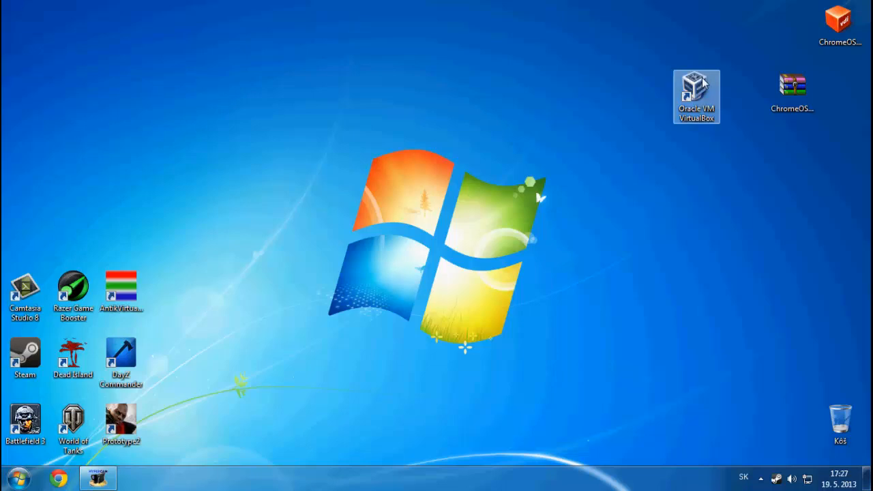
Move the ChromeOS archive and VirtualBox shortcut to the top-right corner and launch VirtualBox
{"action": "left_click_drag", "start_coordinate": [790, 90], "coordinate": [840, 92]}
{"action": "left_click_drag", "start_coordinate": [686, 92], "coordinate": [781, 31]}
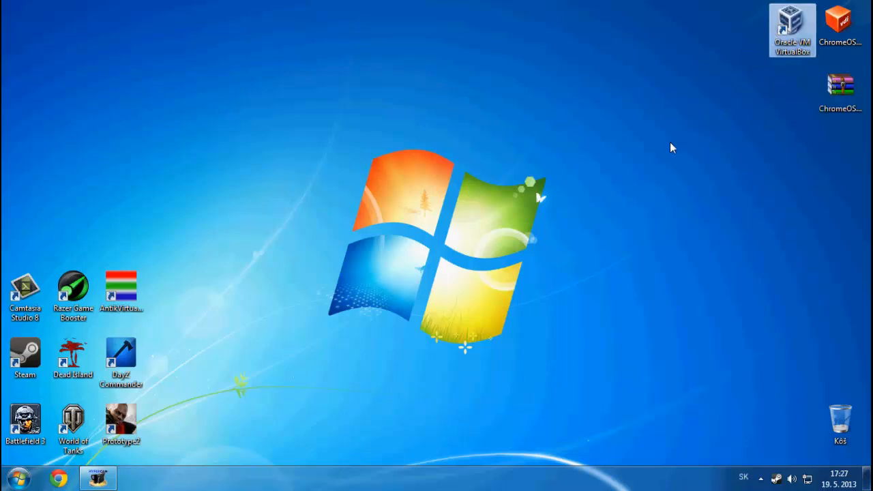
{"action": "key", "text": "Return"}
Check the interface language under Soubor > Předvolby > Jazyk, then start a new machine with Nový
{"action": "left_click", "coordinate": [23, 27]}
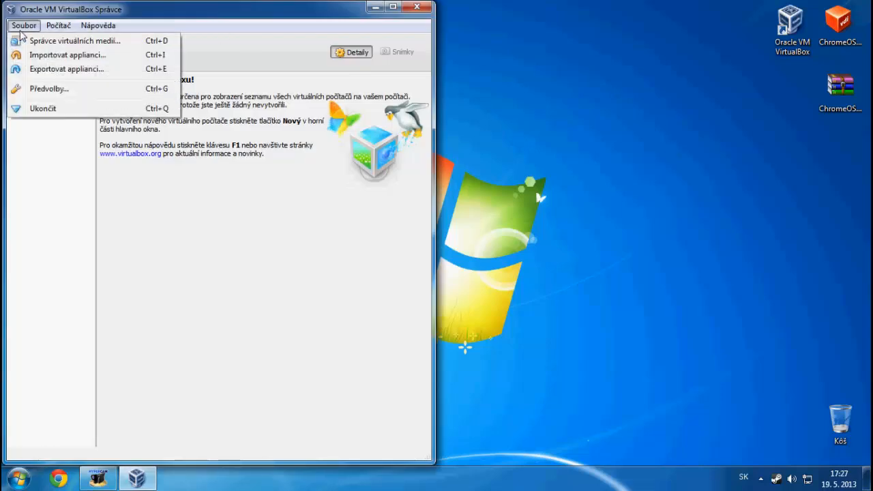
{"action": "left_click", "coordinate": [74, 90]}
{"action": "left_click", "coordinate": [78, 157]}
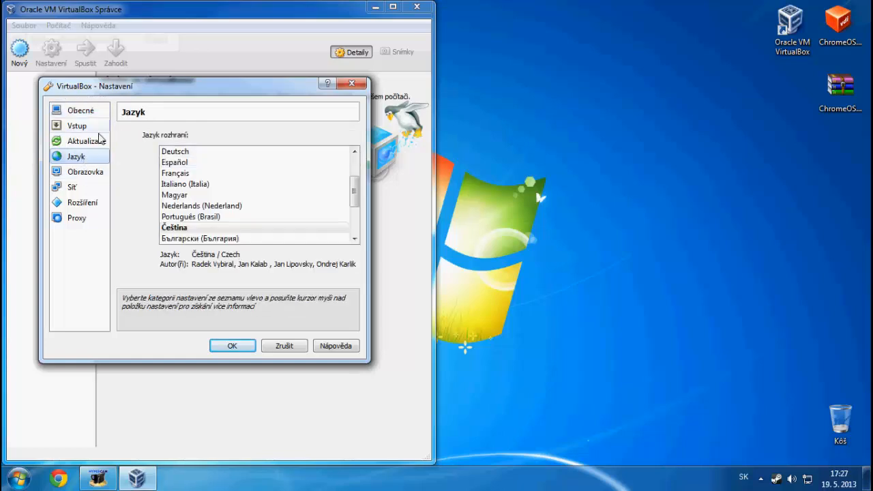
{"action": "left_click", "coordinate": [352, 84]}
{"action": "left_click", "coordinate": [20, 51]}
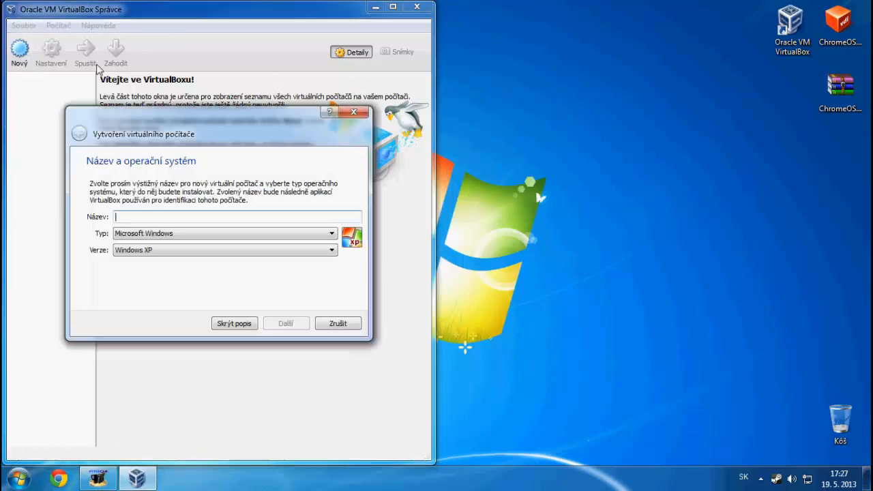
Name the machine 'Chrome OS Video' with type Linux and version Ubuntu
{"action": "type", "text": "C"}
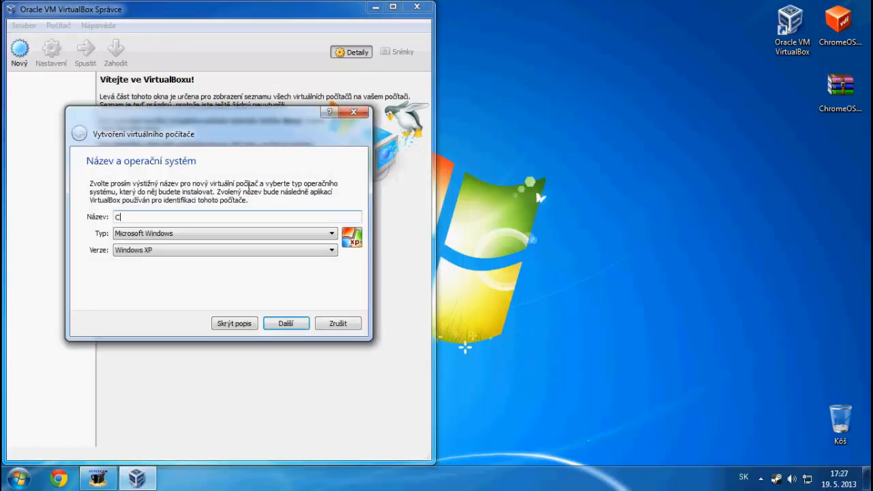
{"action": "type", "text": "hrome OS Video"}
{"action": "left_click", "coordinate": [164, 234]}
{"action": "left_click", "coordinate": [152, 253]}
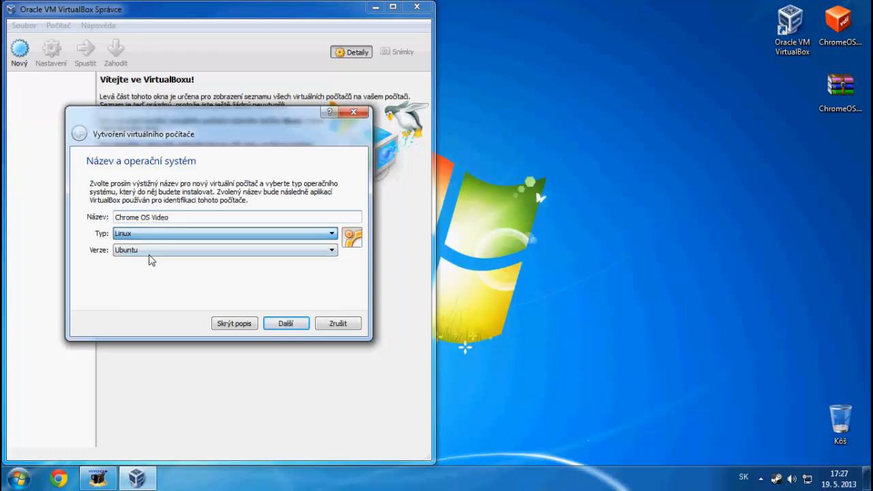
{"action": "left_click", "coordinate": [151, 251]}
{"action": "left_click", "coordinate": [225, 335]}
Set the machine's memory to 2769 MB
{"action": "left_click", "coordinate": [277, 325]}
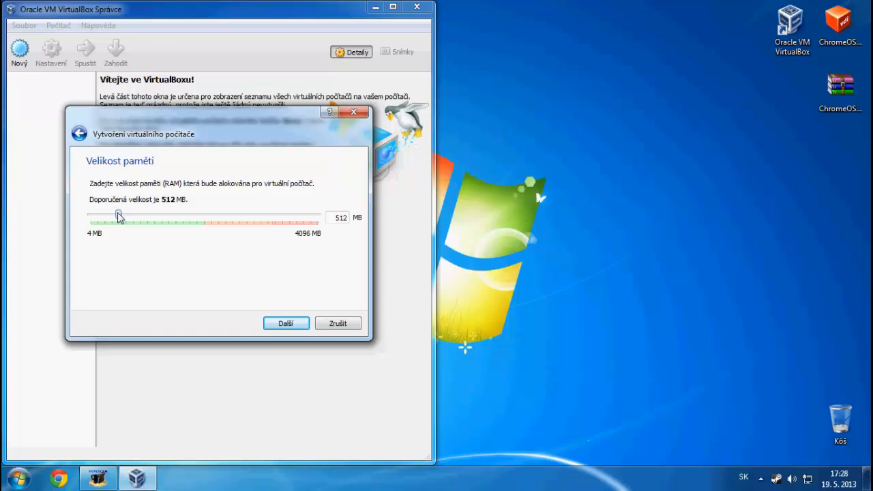
{"action": "left_click_drag", "start_coordinate": [521, 88], "coordinate": [466, 247]}
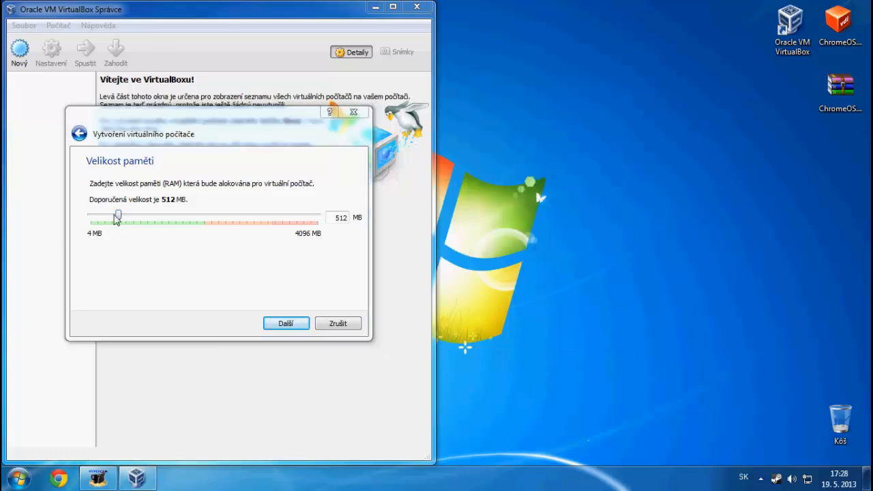
{"action": "left_click_drag", "start_coordinate": [118, 215], "coordinate": [251, 231]}
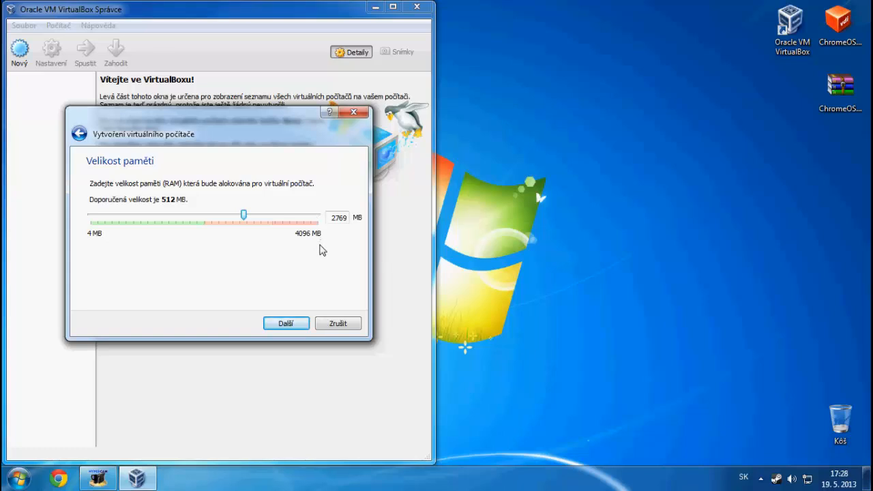
Use the existing ChromeOS-Vanilla-4028 .vdi from the desktop as the hard disk and create the machine
{"action": "left_click", "coordinate": [286, 326]}
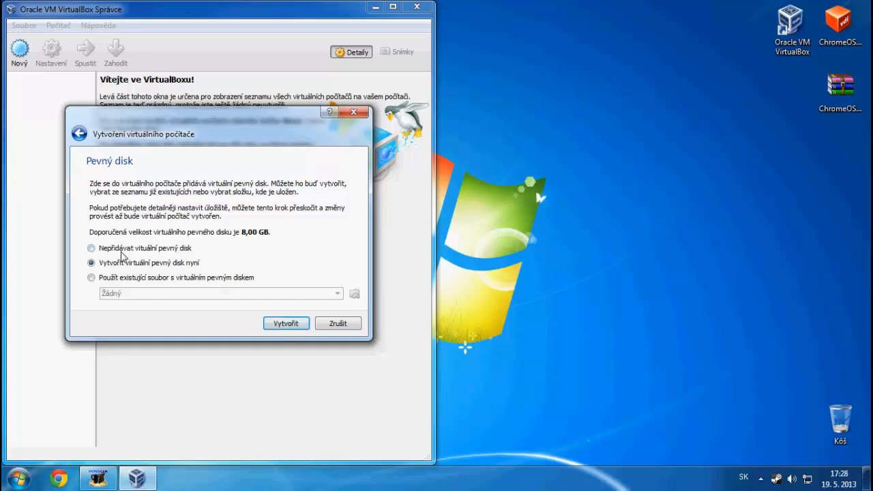
{"action": "left_click", "coordinate": [108, 278]}
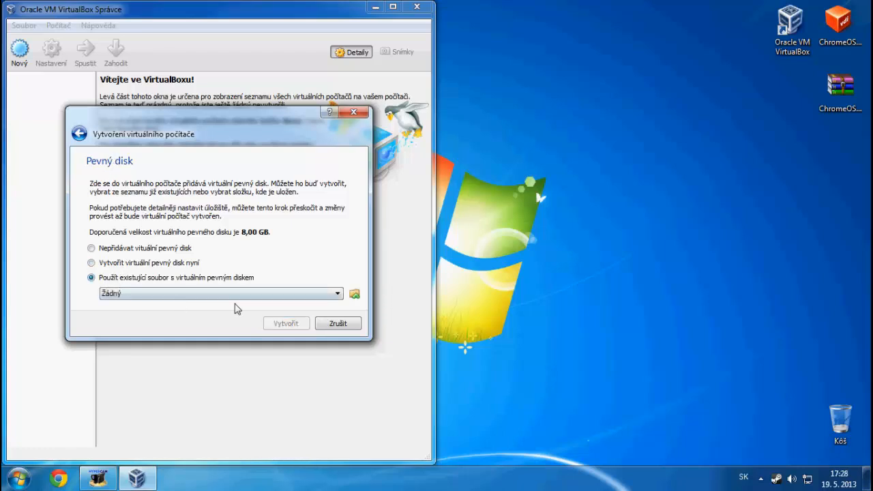
{"action": "left_click", "coordinate": [354, 294]}
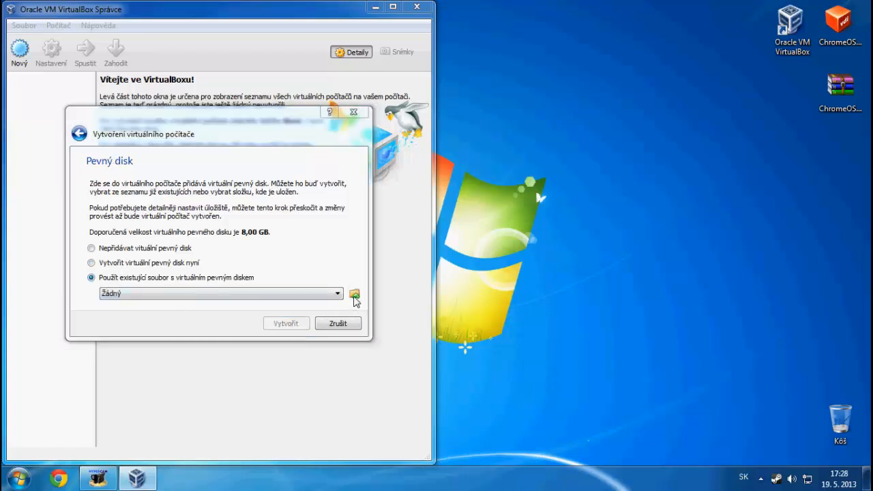
{"action": "left_click", "coordinate": [131, 205]}
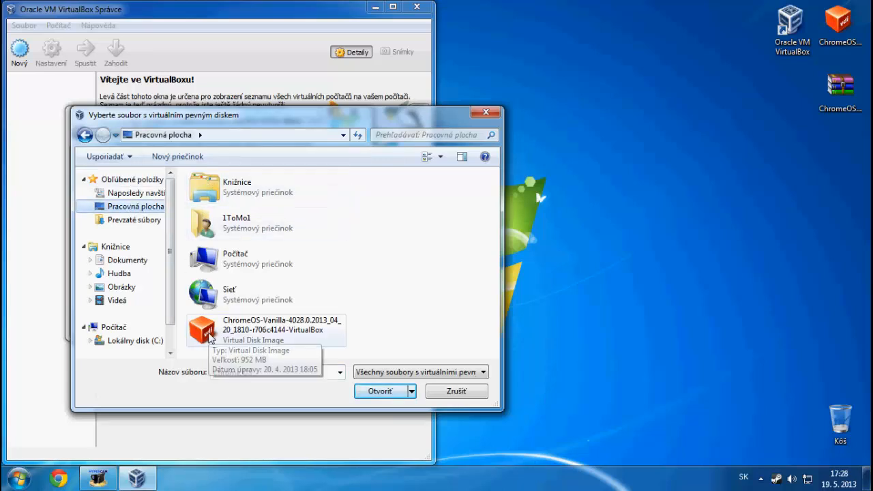
{"action": "left_click", "coordinate": [210, 339]}
{"action": "left_click", "coordinate": [362, 391]}
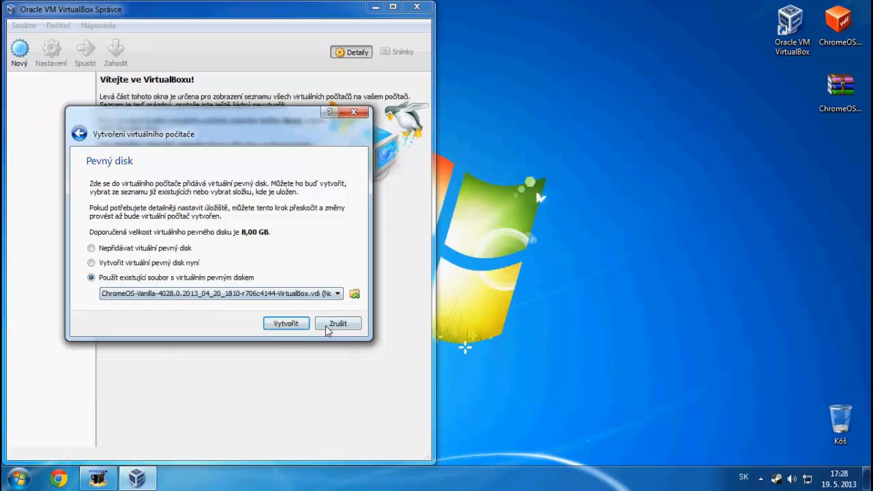
{"action": "left_click", "coordinate": [300, 325]}
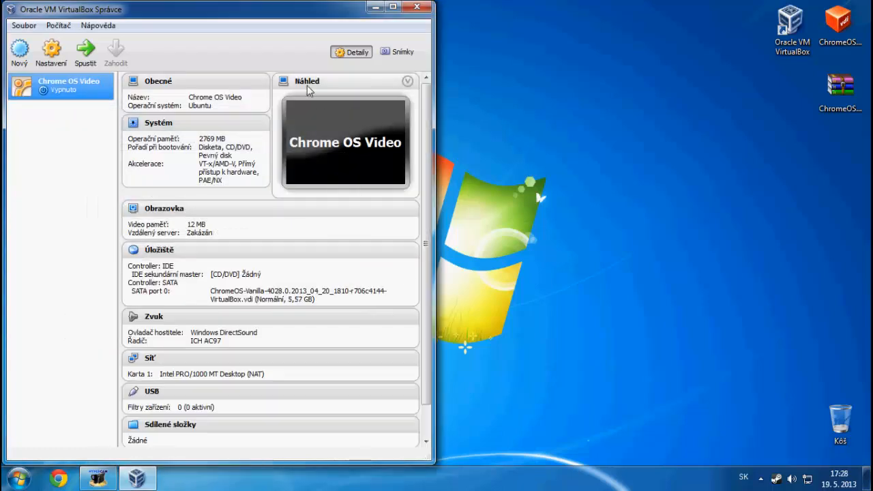
Review Chrome OS Video's processor settings, tick 'Povolit 3D akceleraci' under Obrazovka, and save
{"action": "left_click", "coordinate": [62, 54]}
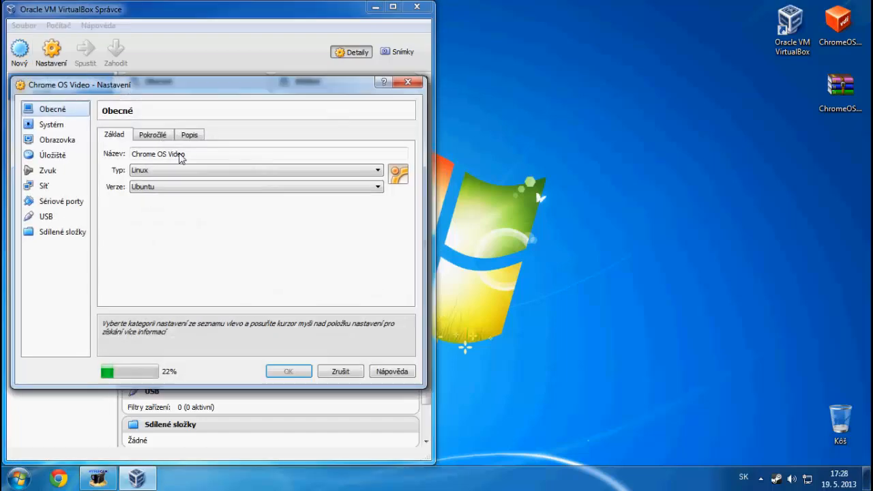
{"action": "left_click", "coordinate": [58, 127]}
{"action": "left_click", "coordinate": [190, 139]}
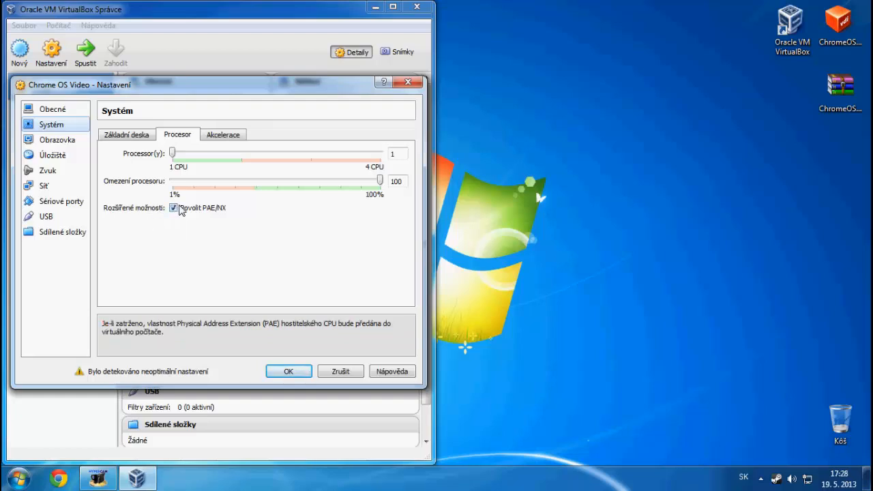
{"action": "left_click", "coordinate": [50, 142]}
{"action": "left_click", "coordinate": [174, 208]}
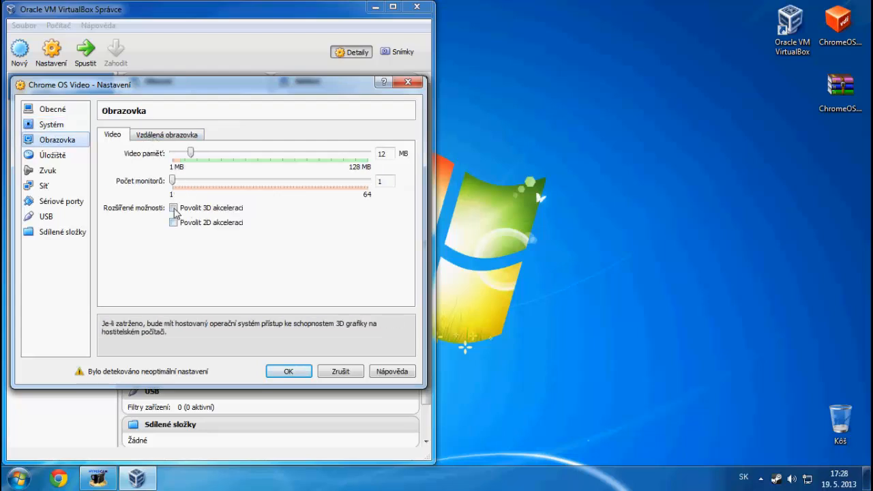
{"action": "left_click", "coordinate": [297, 374]}
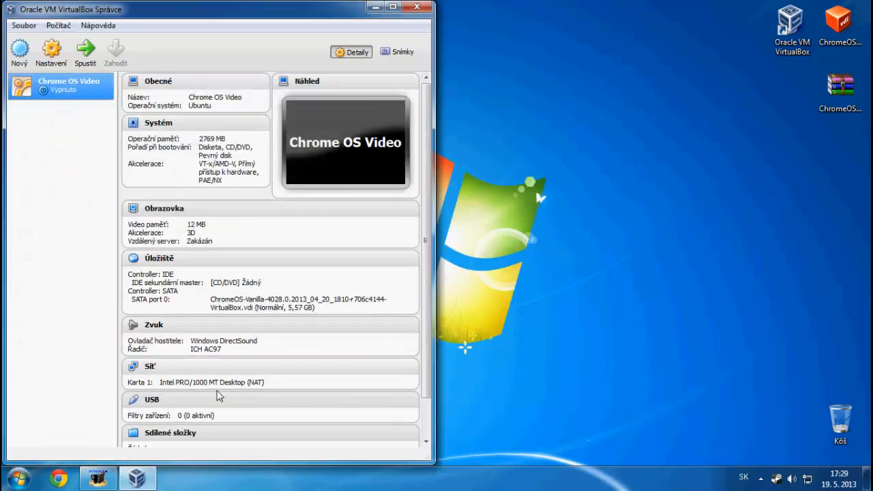
Start the Chrome OS Video machine and dismiss the keyboard-capture and mouse-integration notices
{"action": "left_click", "coordinate": [108, 478]}
{"action": "left_click", "coordinate": [264, 419]}
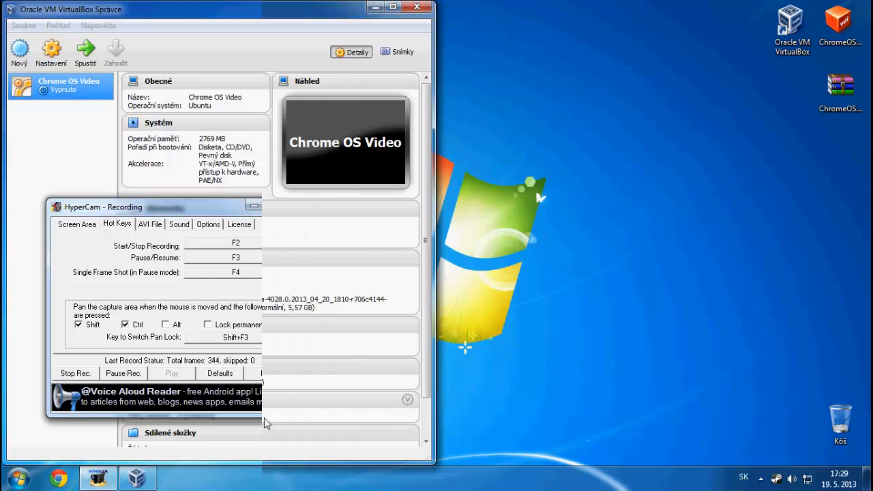
{"action": "left_click", "coordinate": [86, 52]}
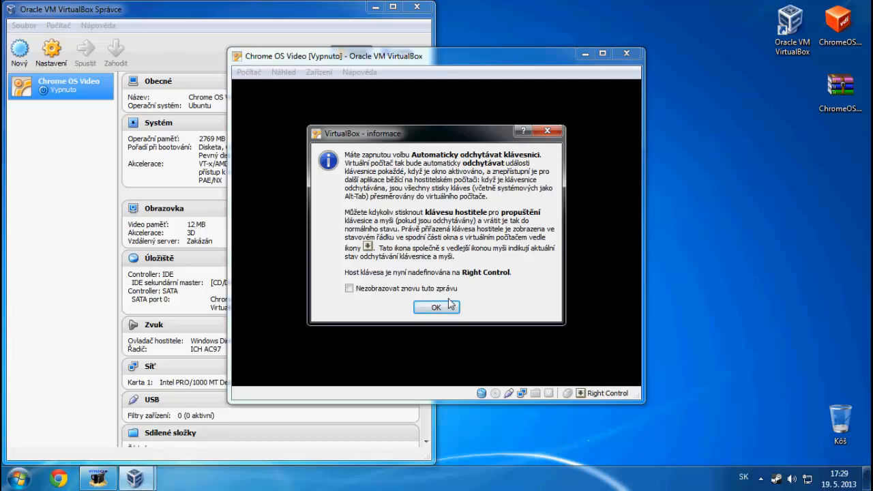
{"action": "left_click", "coordinate": [440, 307]}
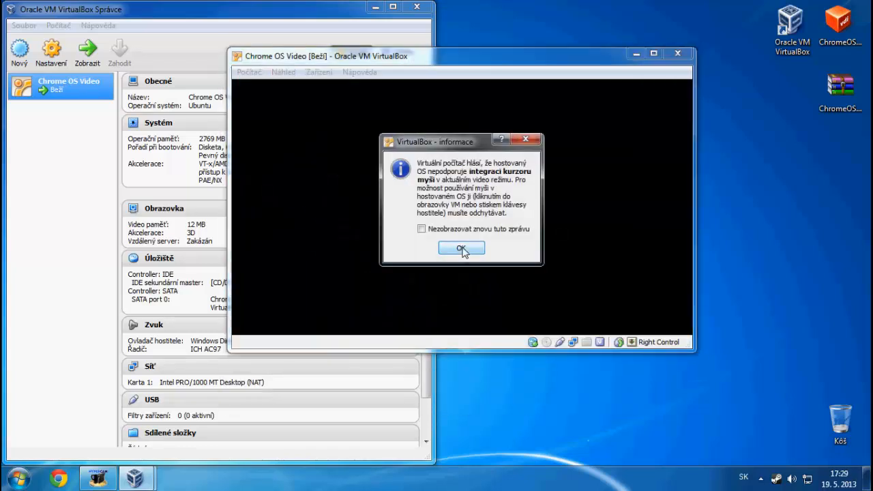
{"action": "left_click", "coordinate": [461, 249]}
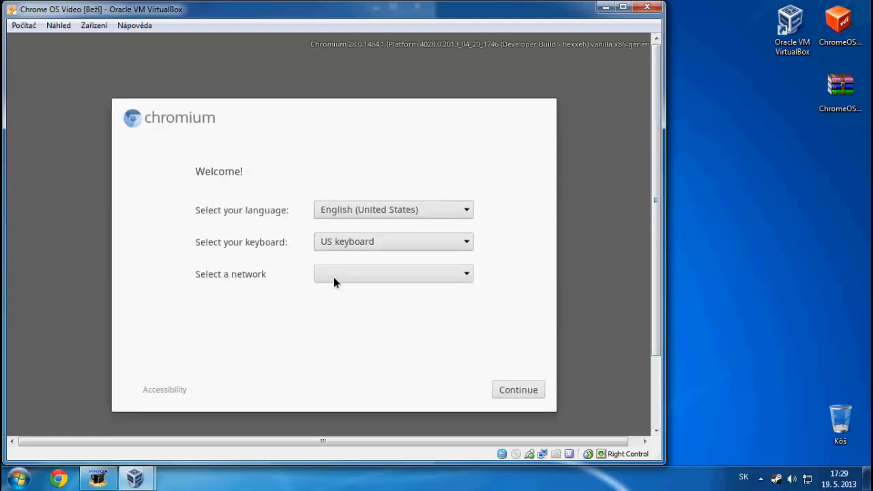
Select Ethernet as the network, then power off the machine with 'Vypnout počítač'
{"action": "left_click", "coordinate": [333, 277]}
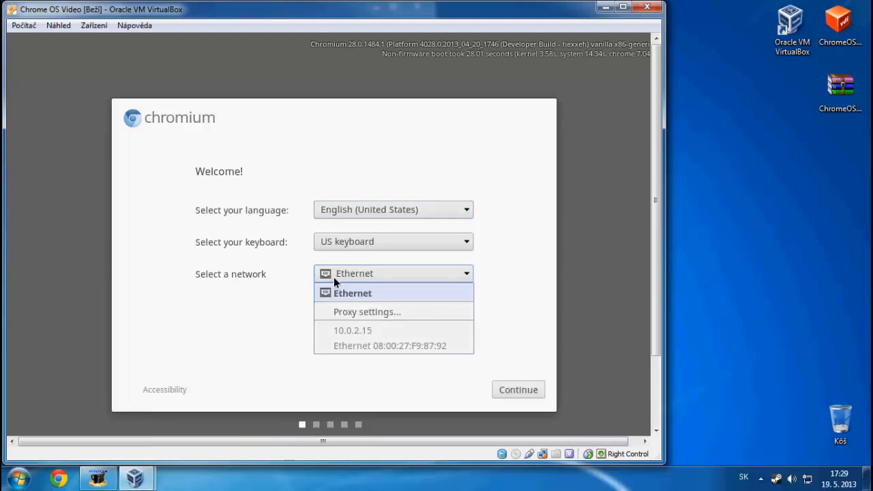
{"action": "left_click", "coordinate": [646, 7]}
{"action": "left_click", "coordinate": [334, 243]}
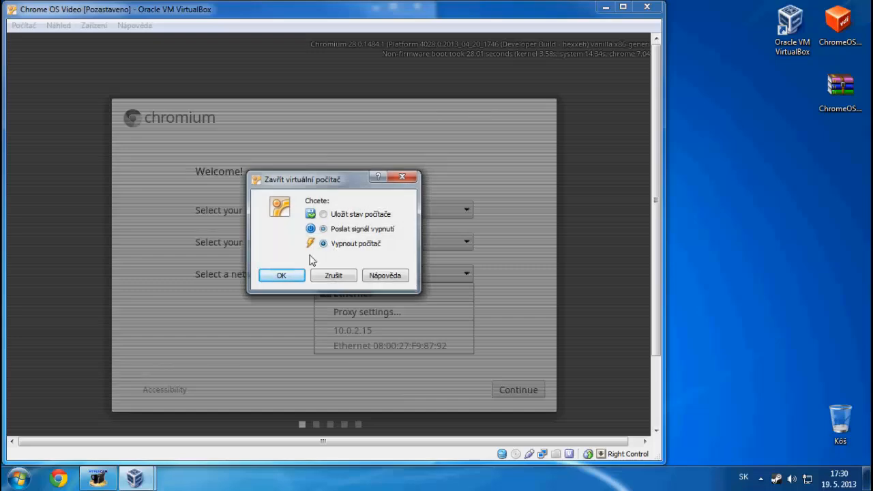
{"action": "left_click", "coordinate": [281, 275]}
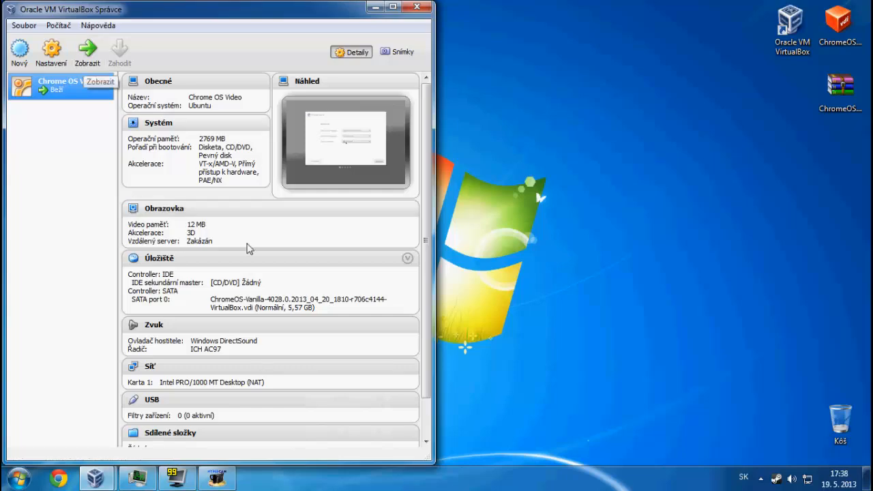
Restart the Chrome OS Video machine and bring its window back from the taskbar
{"action": "left_click", "coordinate": [177, 478]}
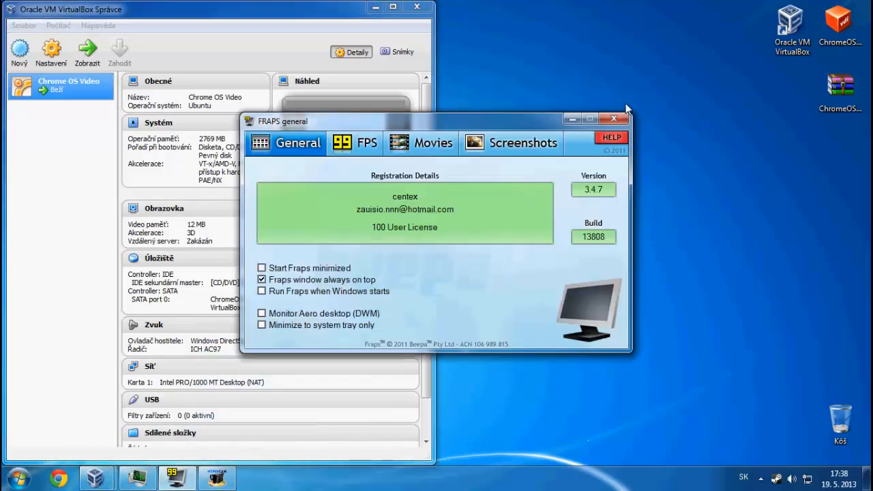
{"action": "left_click", "coordinate": [614, 118]}
{"action": "left_click", "coordinate": [497, 281]}
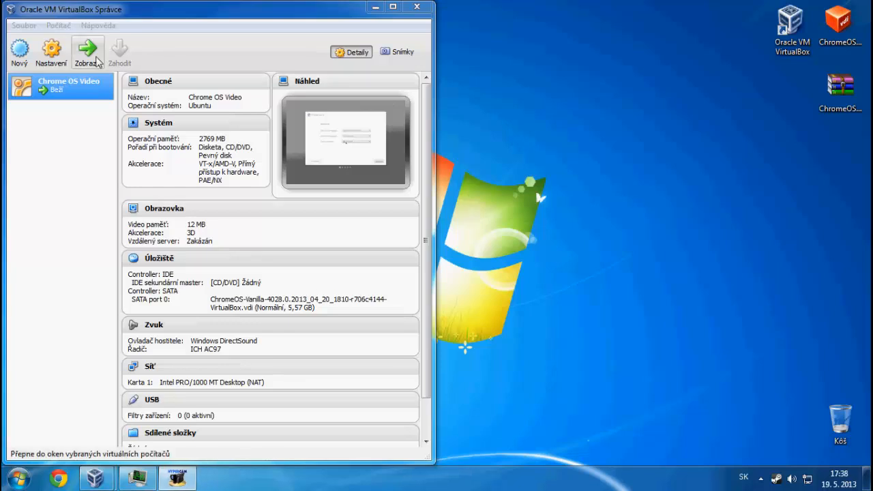
{"action": "mouse_move", "coordinate": [97, 477]}
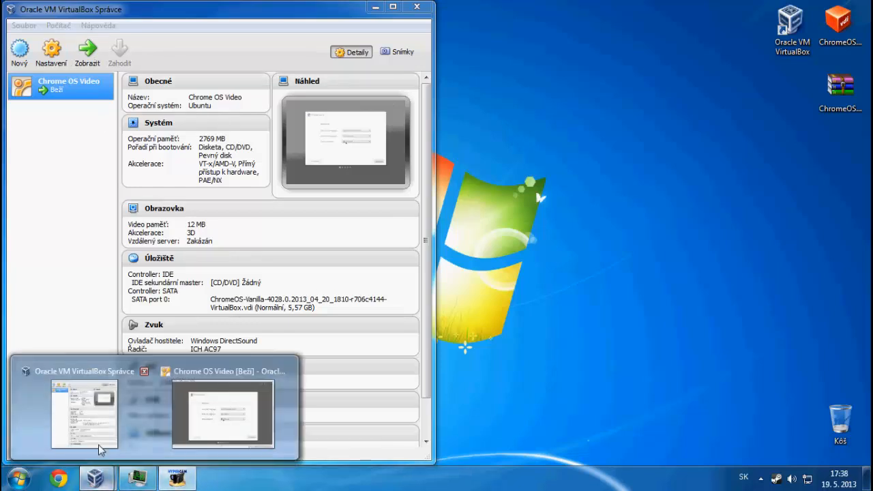
{"action": "left_click", "coordinate": [223, 414]}
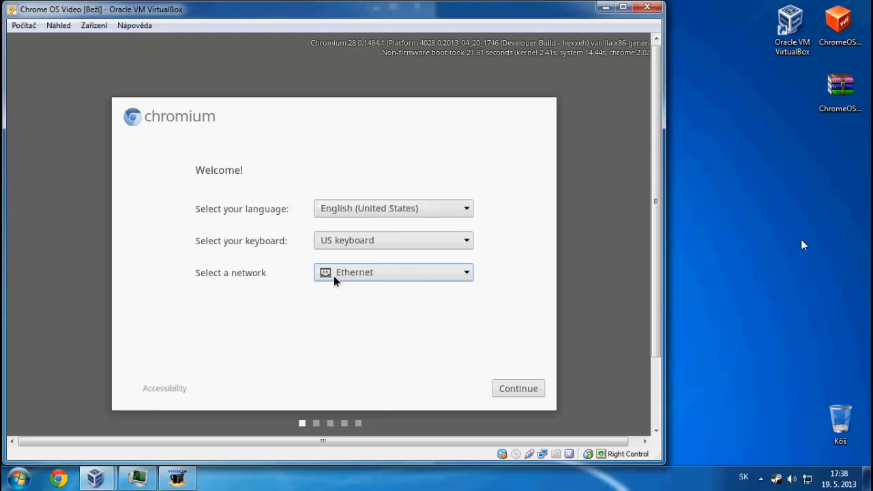
Change the Chromium OS setup language to Slovak - slovenčina
{"action": "key", "text": "shift+Tab"}
{"action": "key", "text": "shift+Tab"}
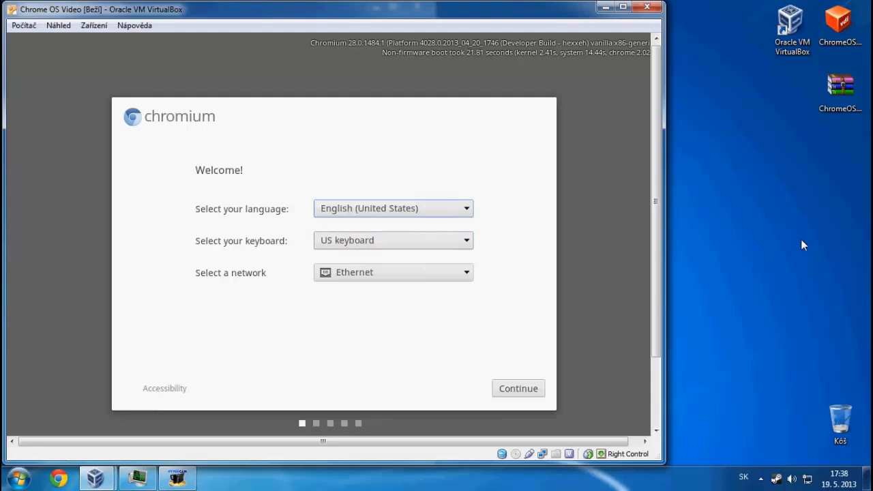
{"action": "key", "text": "space"}
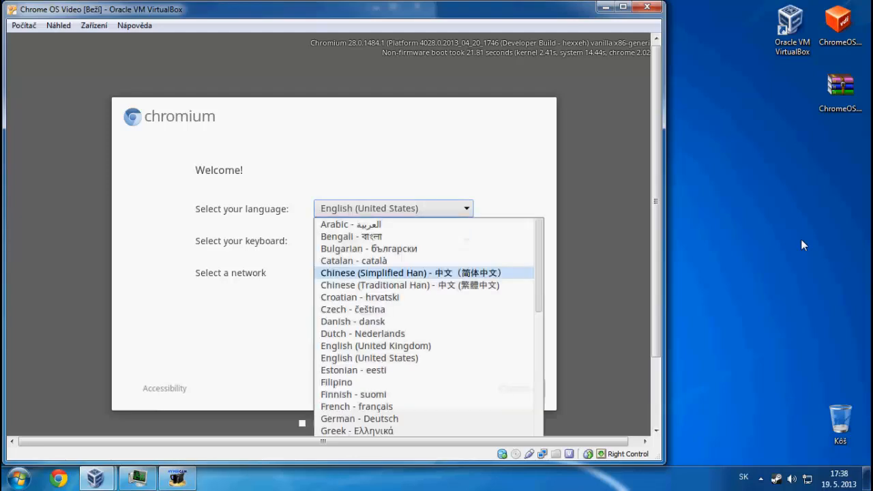
{"action": "key", "text": "Down"}
{"action": "key", "text": "Down"}
{"action": "key", "text": "Down"}
{"action": "key", "text": "Down"}
{"action": "key", "text": "Down"}
{"action": "key", "text": "Down"}
{"action": "key", "text": "Down"}
{"action": "key", "text": "Down"}
{"action": "key", "text": "Down"}
{"action": "key", "text": "Down"}
{"action": "key", "text": "Down"}
{"action": "key", "text": "Down"}
{"action": "key", "text": "Down"}
{"action": "key", "text": "Down"}
{"action": "key", "text": "Down"}
{"action": "key", "text": "Down"}
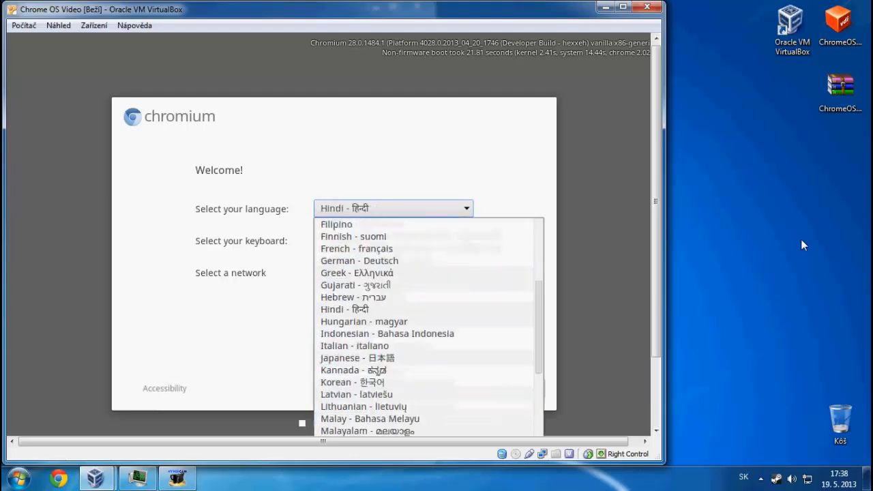
{"action": "key", "text": "Down"}
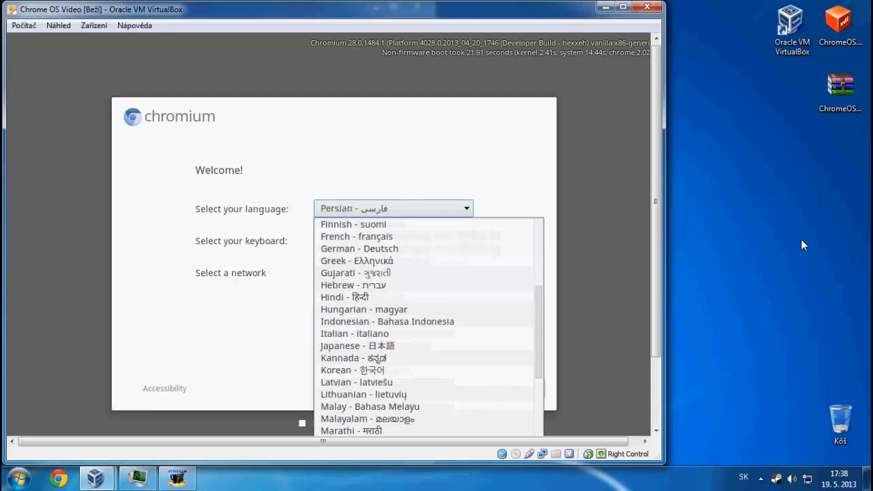
{"action": "key", "text": "Down"}
{"action": "key", "text": "Down"}
{"action": "key", "text": "Down"}
{"action": "key", "text": "Down"}
{"action": "key", "text": "Down"}
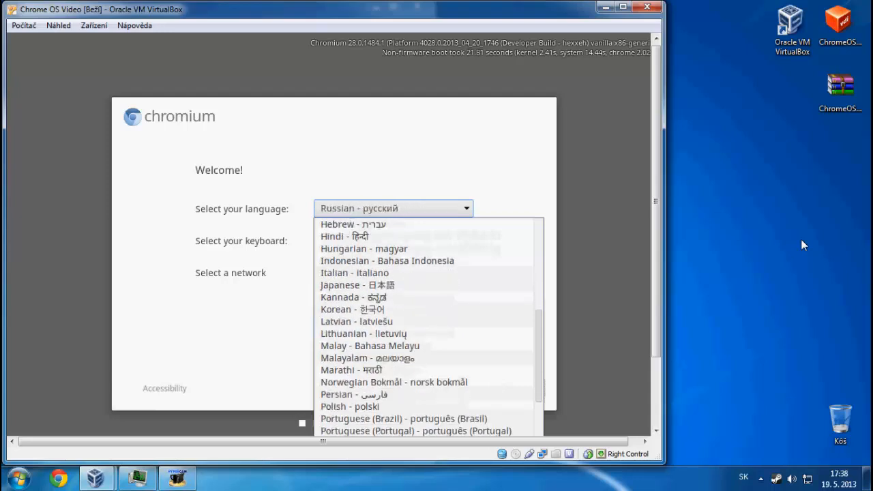
{"action": "key", "text": "Down"}
{"action": "key", "text": "Down"}
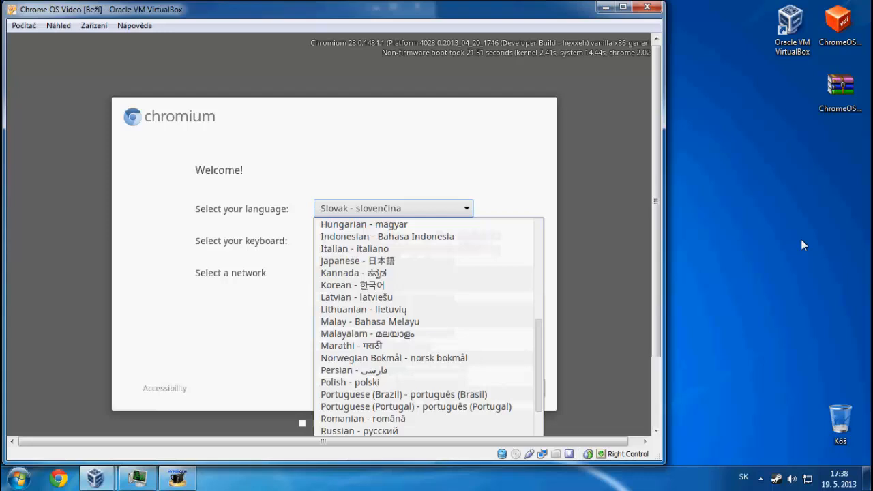
{"action": "key", "text": "Return"}
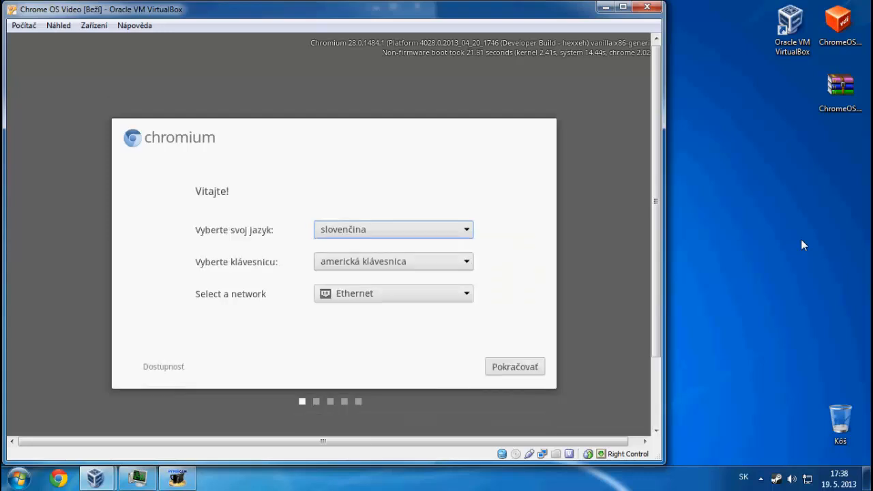
Continue past the welcome screen with Pokračovať to reach the Google sign-in page
{"action": "key", "text": "Tab"}
{"action": "key", "text": "Tab"}
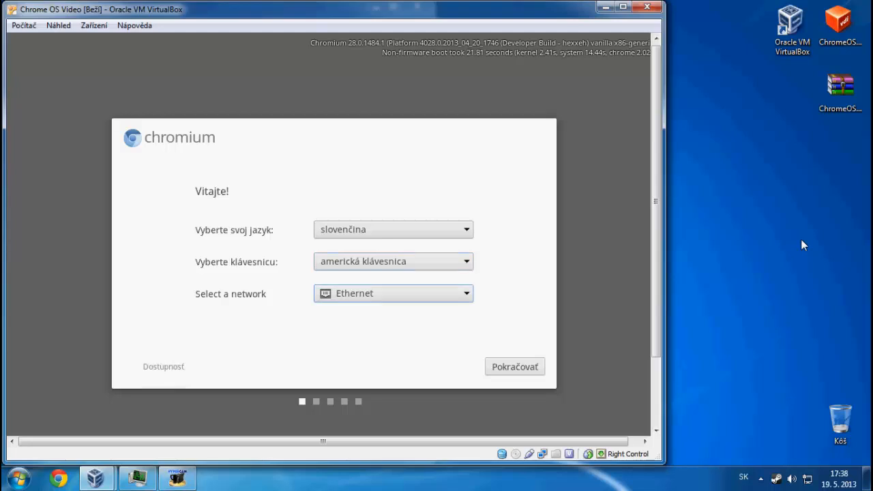
{"action": "key", "text": "Tab"}
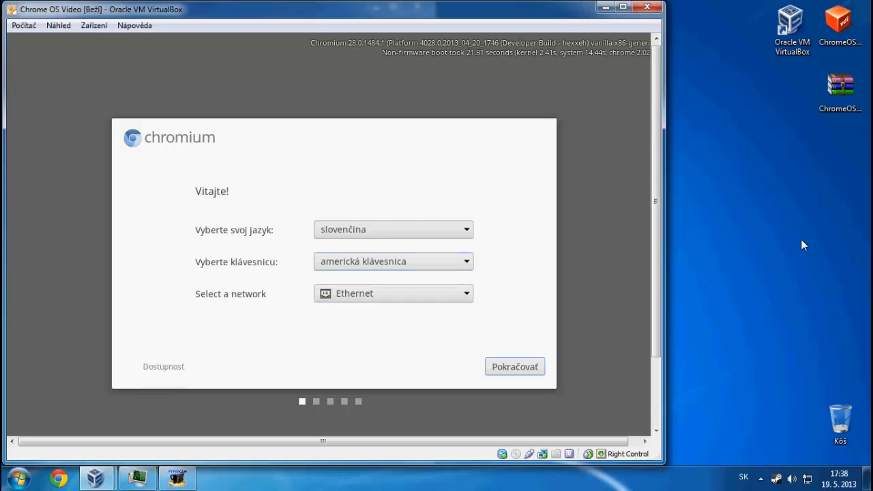
{"action": "key", "text": "Return"}
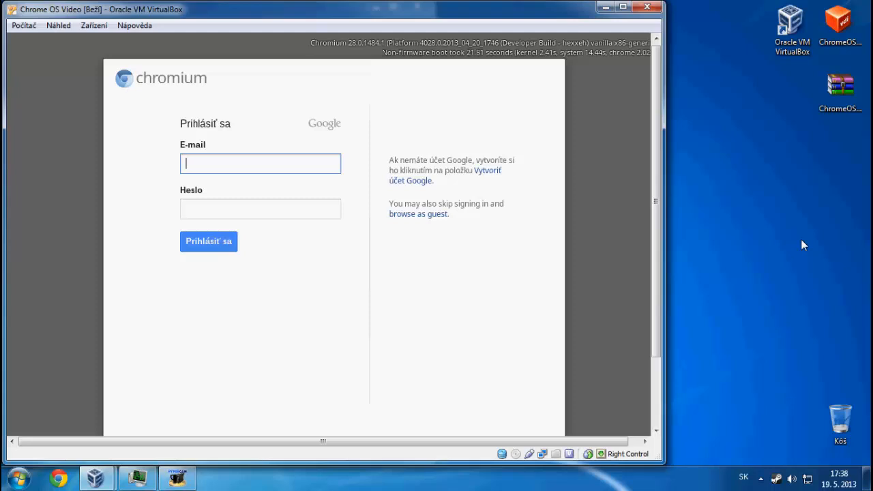
Sign in with the Google account e-mail and password, resubmitting after the error
{"action": "key", "text": "Tab"}
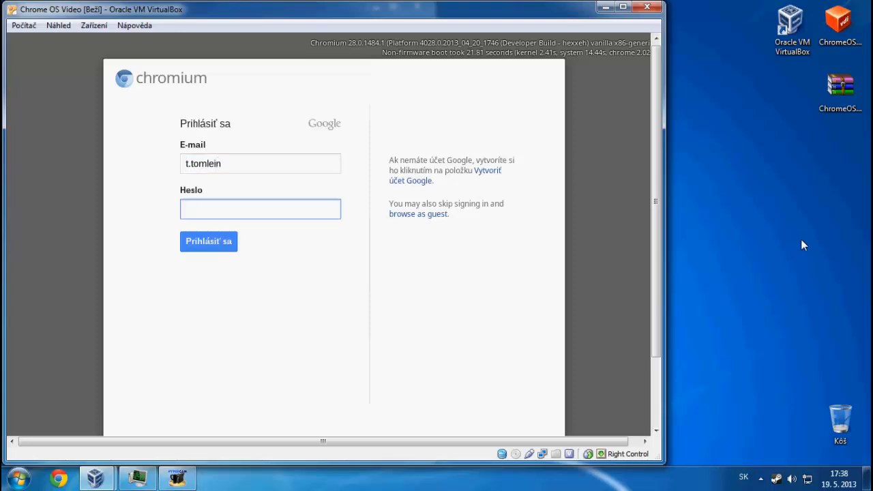
{"action": "type", "text": "••••••••••"}
{"action": "key", "text": "Return"}
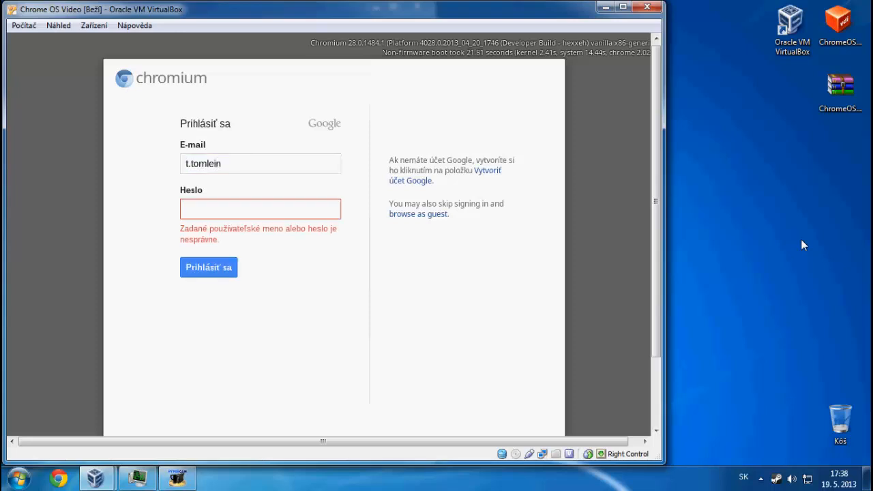
{"action": "type", "text": "•••••••••••"}
{"action": "key", "text": "Return"}
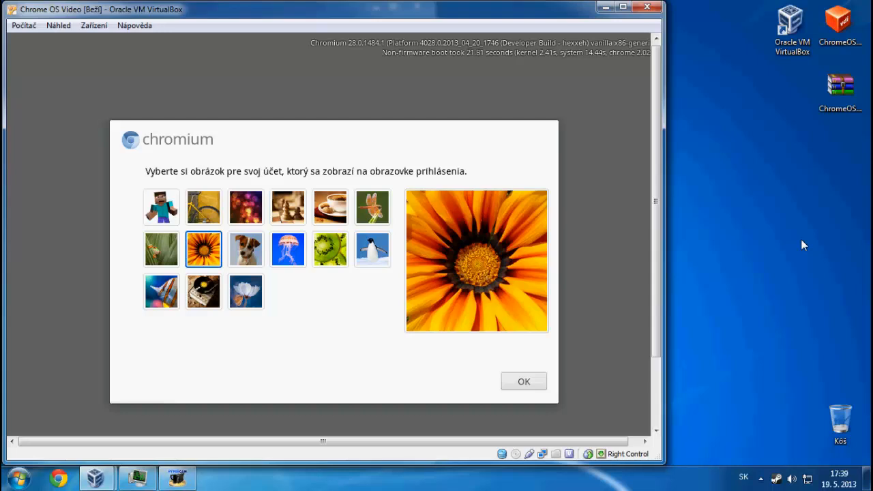
Choose the Minecraft avatar as the account picture
{"action": "key", "text": "Left"}
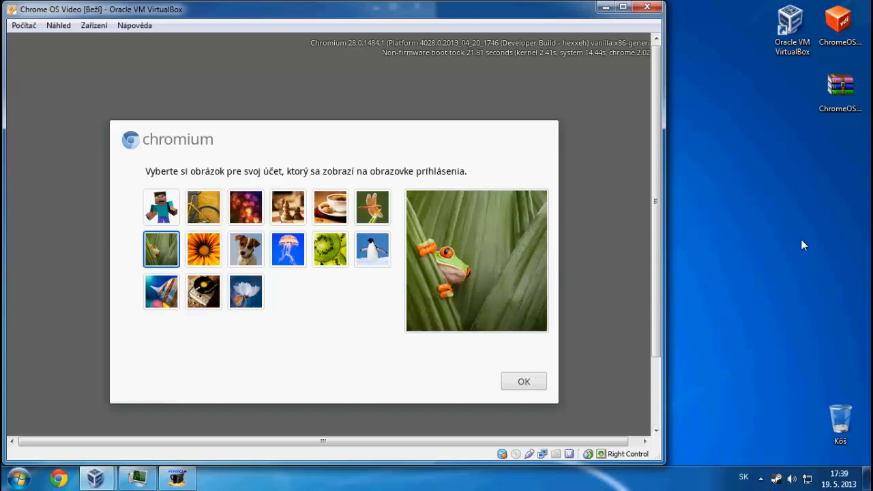
{"action": "key", "text": "Up"}
{"action": "key", "text": "Return"}
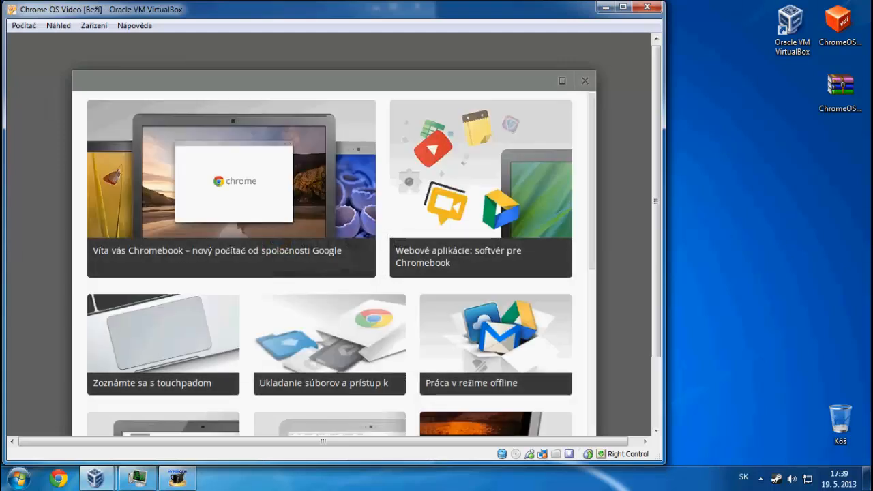
Open the first Chromebook welcome tutorial and switch the VM to full screen
{"action": "left_click", "coordinate": [335, 276]}
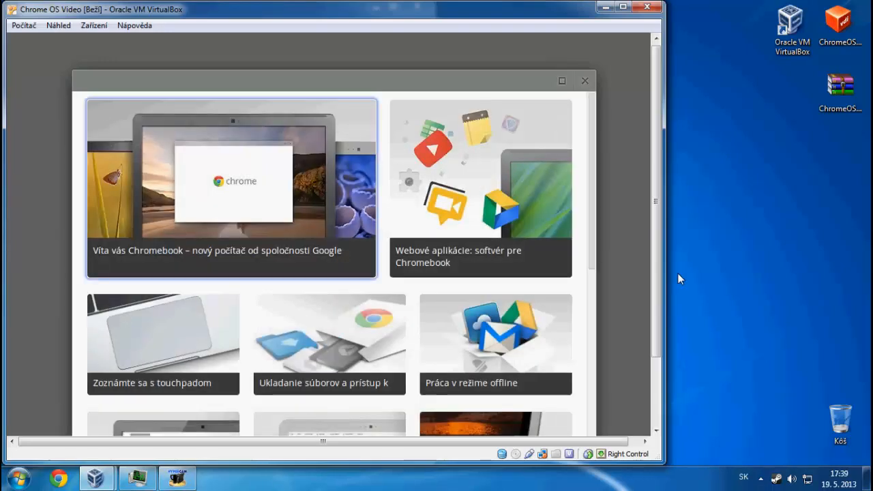
{"action": "key", "text": "ctrl+f"}
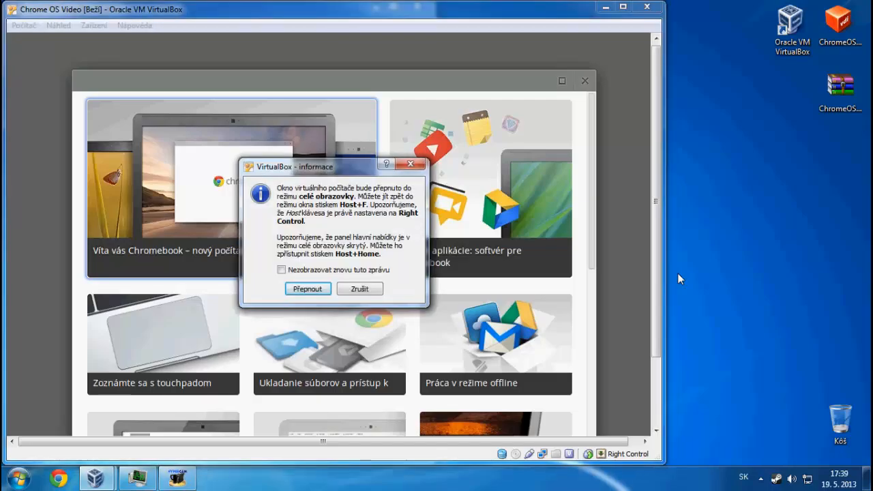
{"action": "key", "text": "Return"}
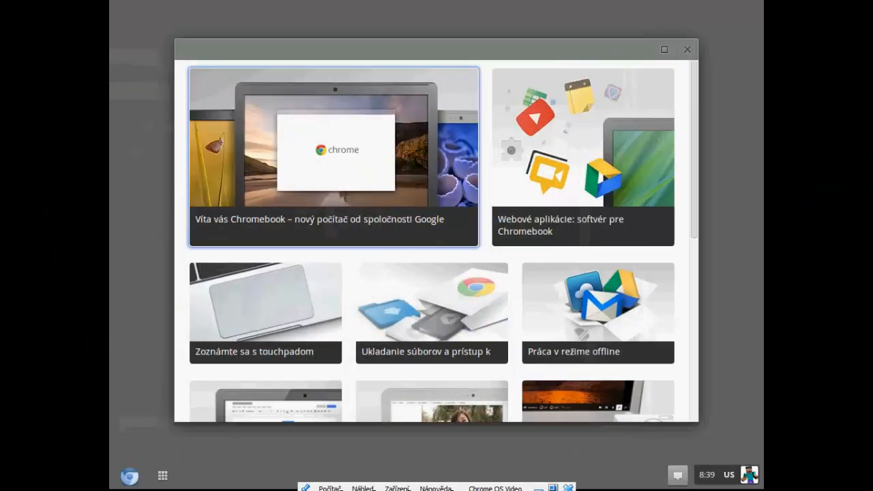
Load facebook.com in Chromium from the Chrome OS app launcher
{"action": "key", "text": "super"}
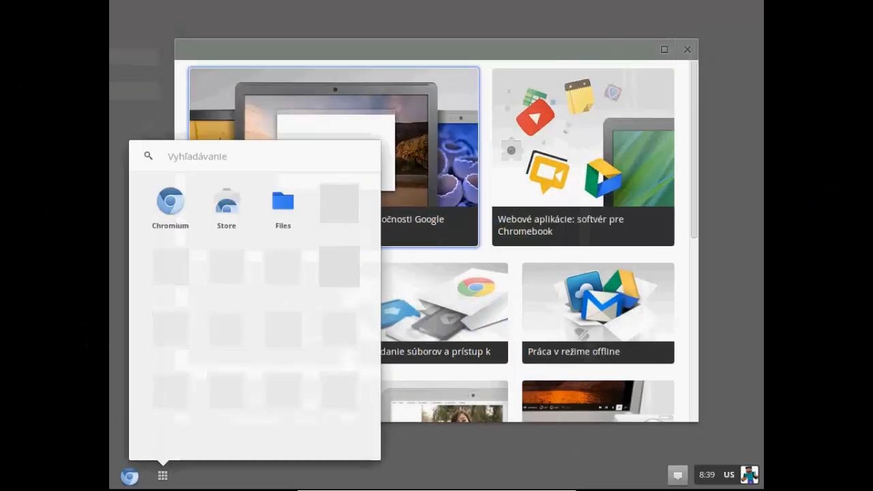
{"action": "type", "text": "face"}
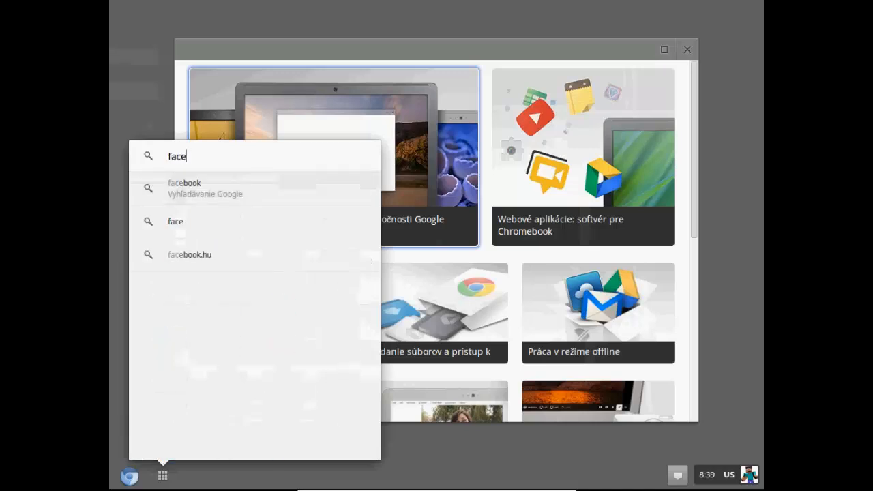
{"action": "type", "text": "book.com"}
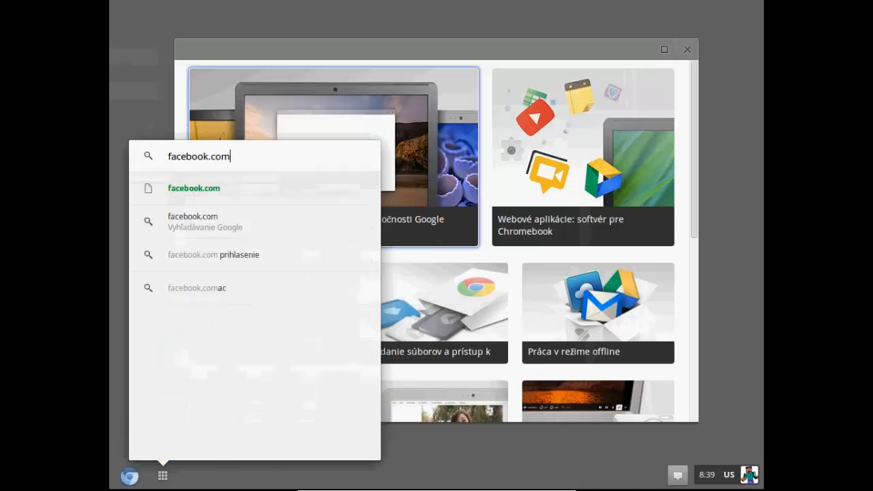
{"action": "key", "text": "Return"}
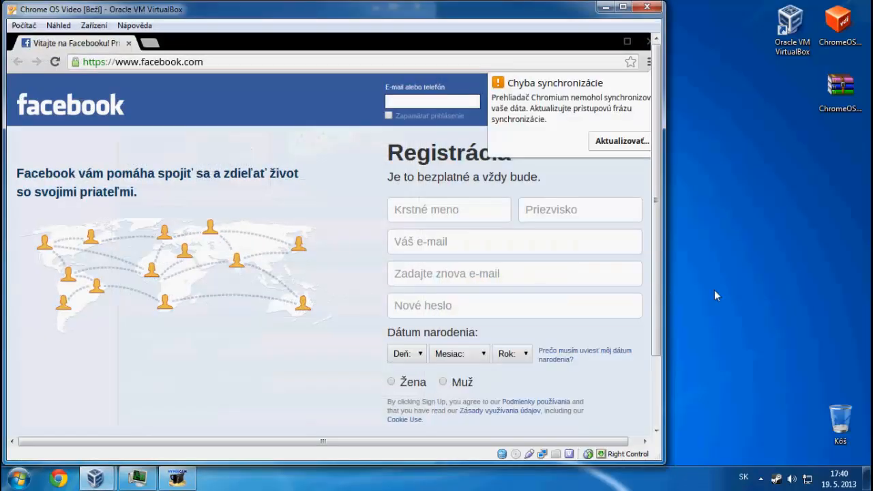
Power off the Chrome OS Video machine and close VirtualBox Manager
{"action": "left_click", "coordinate": [646, 7]}
{"action": "left_click", "coordinate": [274, 280]}
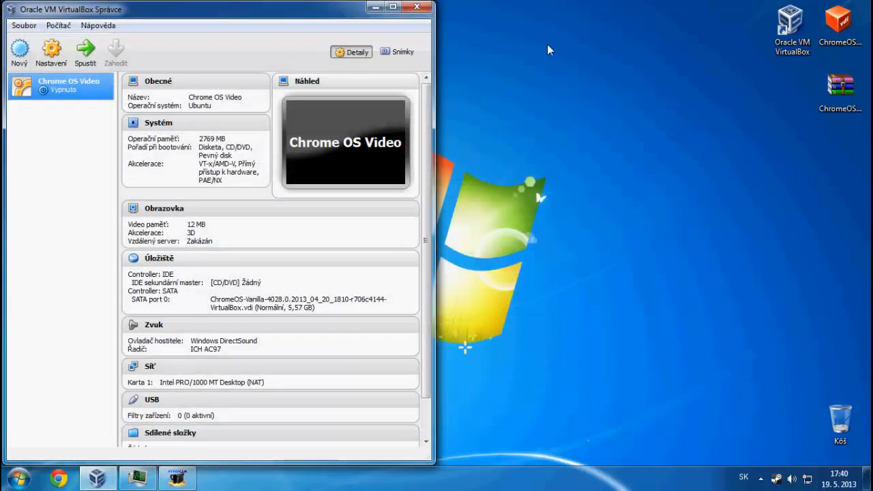
{"action": "left_click", "coordinate": [415, 7]}
Move the VirtualBox desktop icon below the WinRAR ChromeOS icon
{"action": "left_click_drag", "start_coordinate": [791, 28], "coordinate": [840, 162]}
{"action": "left_click_drag", "start_coordinate": [732, 2], "coordinate": [621, 90]}
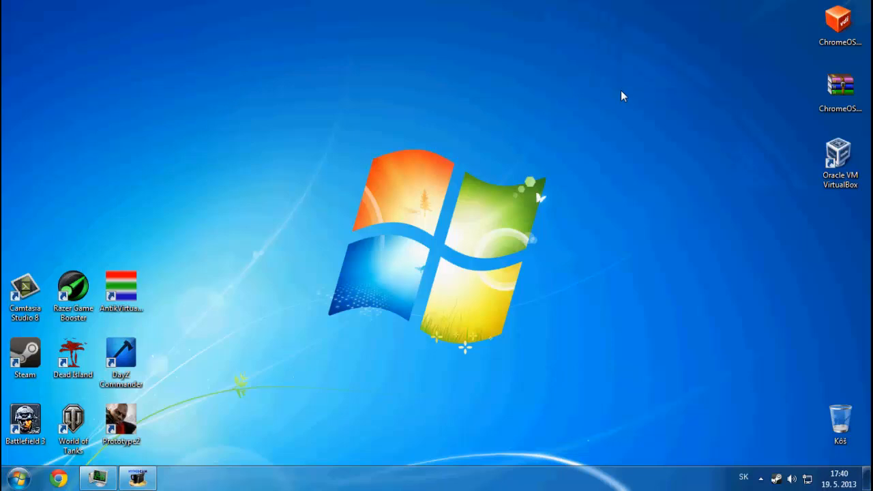